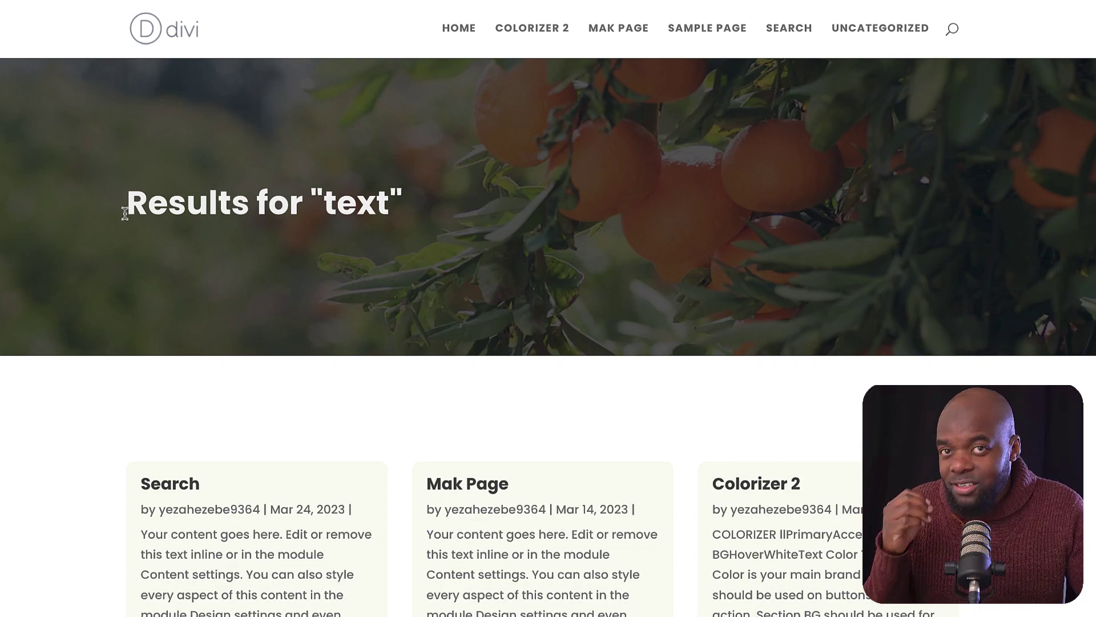
Step: Review the Divi search results page for 'text', selecting its 'Results for' heading and scrolling through it
left_click_drag(134, 202, 296, 200)
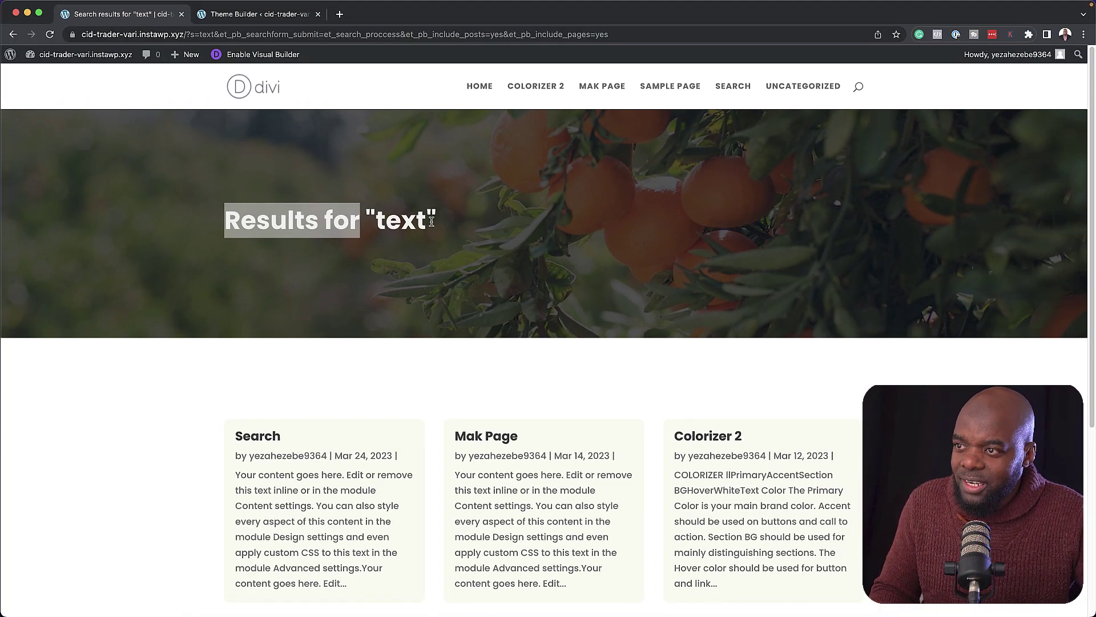
scroll(173, 350, "down", 2)
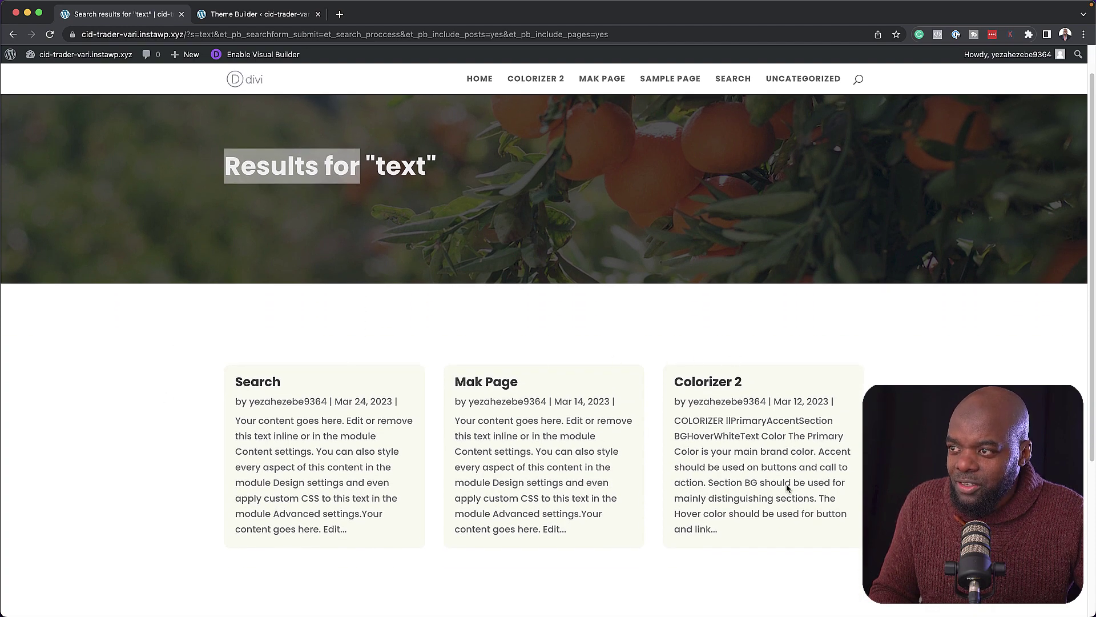
scroll(729, 430, "up", 2)
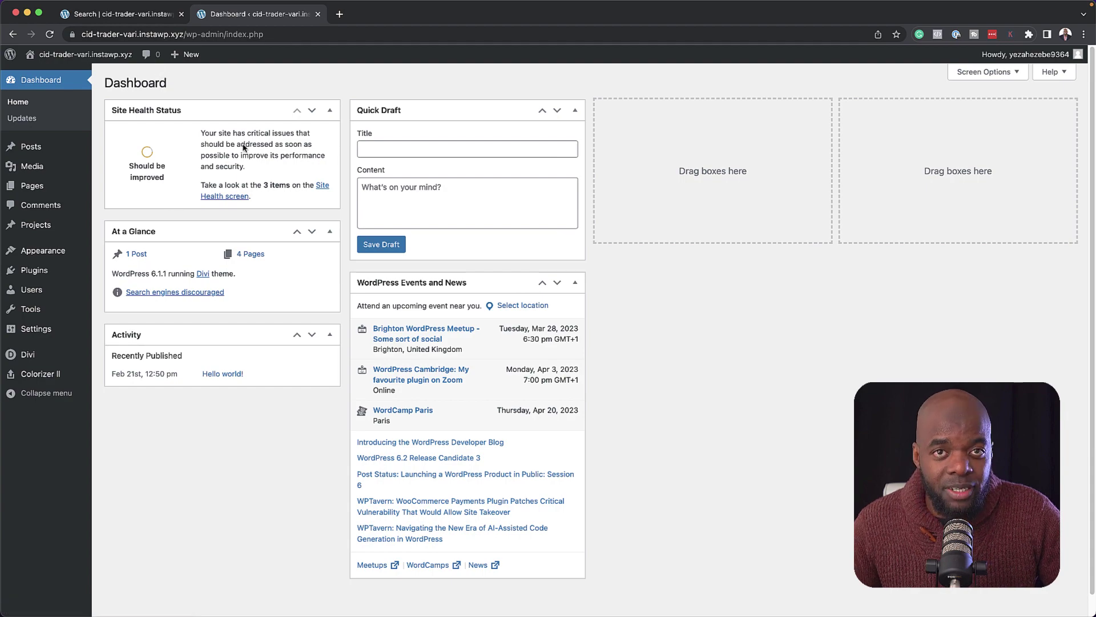
Step: Create a new Theme Builder template from scratch assigned to Search Results, then add its custom body
mouse_move(34, 359)
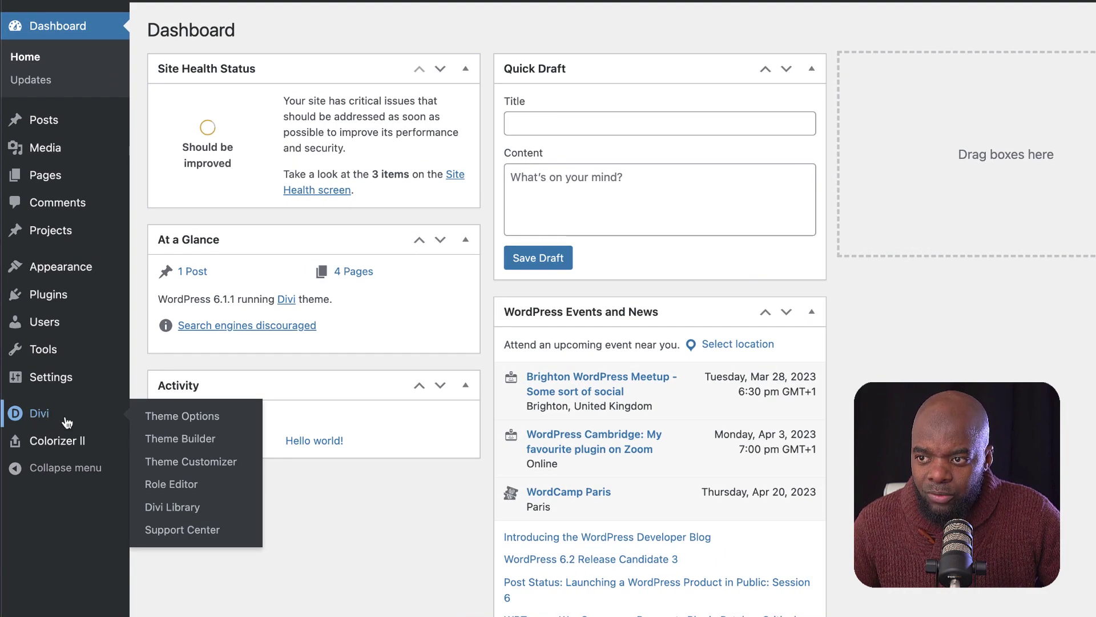
left_click(164, 440)
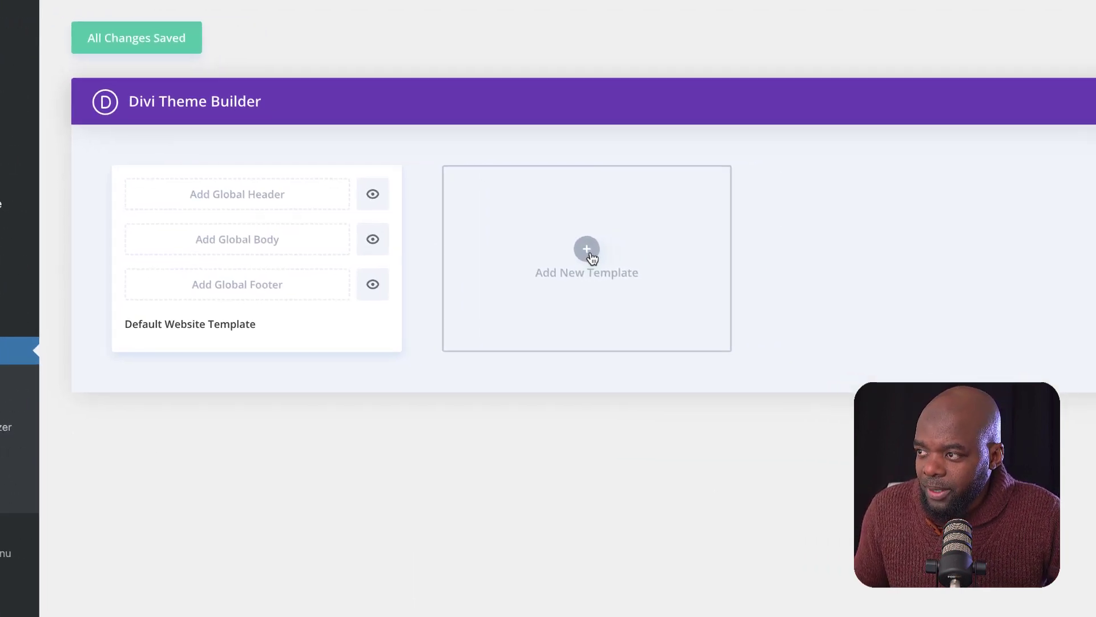
left_click(588, 251)
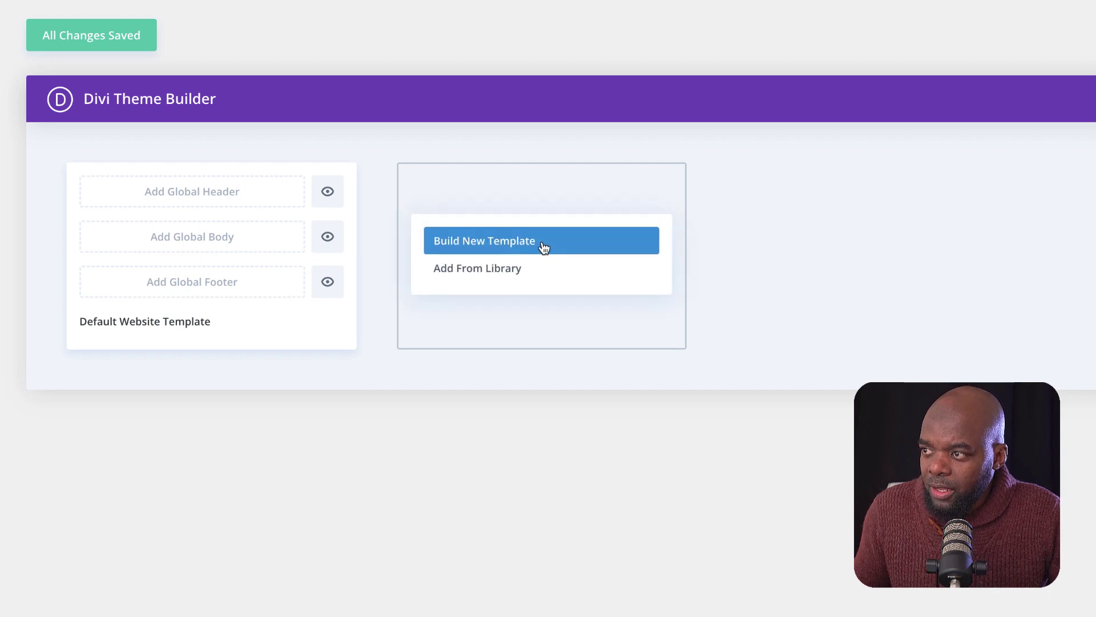
left_click(543, 245)
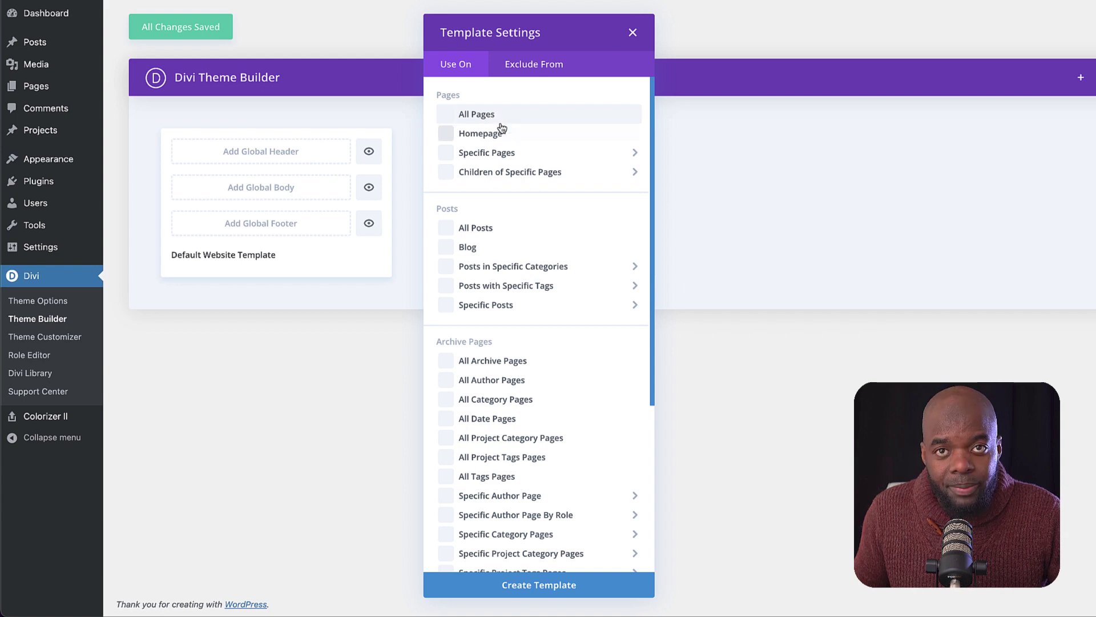
scroll(580, 350, "down", 5)
mouse_move(580, 345)
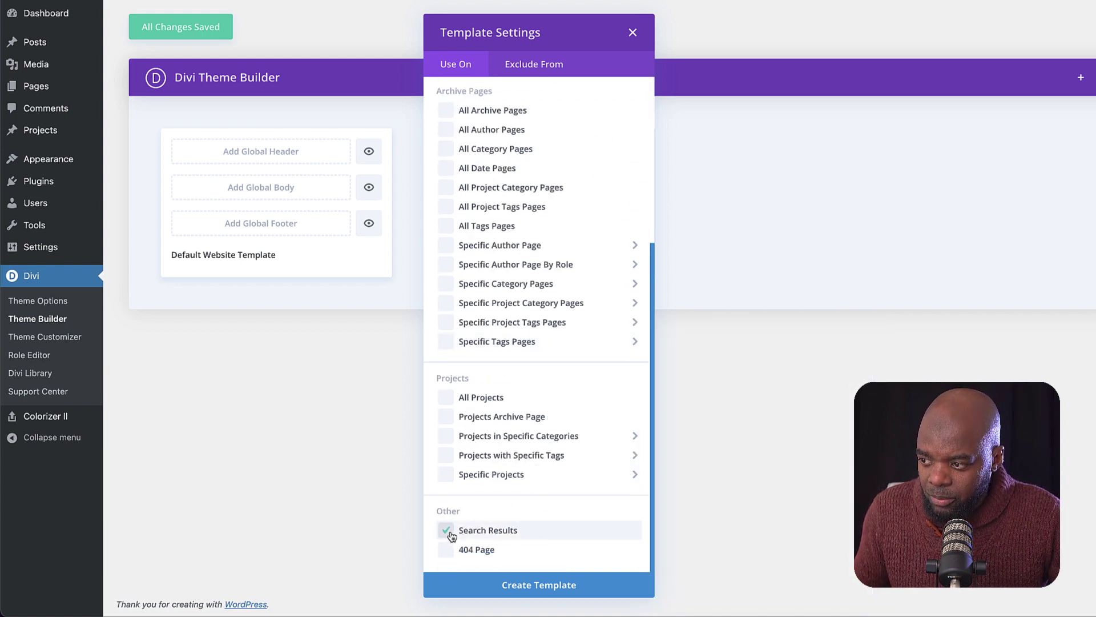
left_click(556, 588)
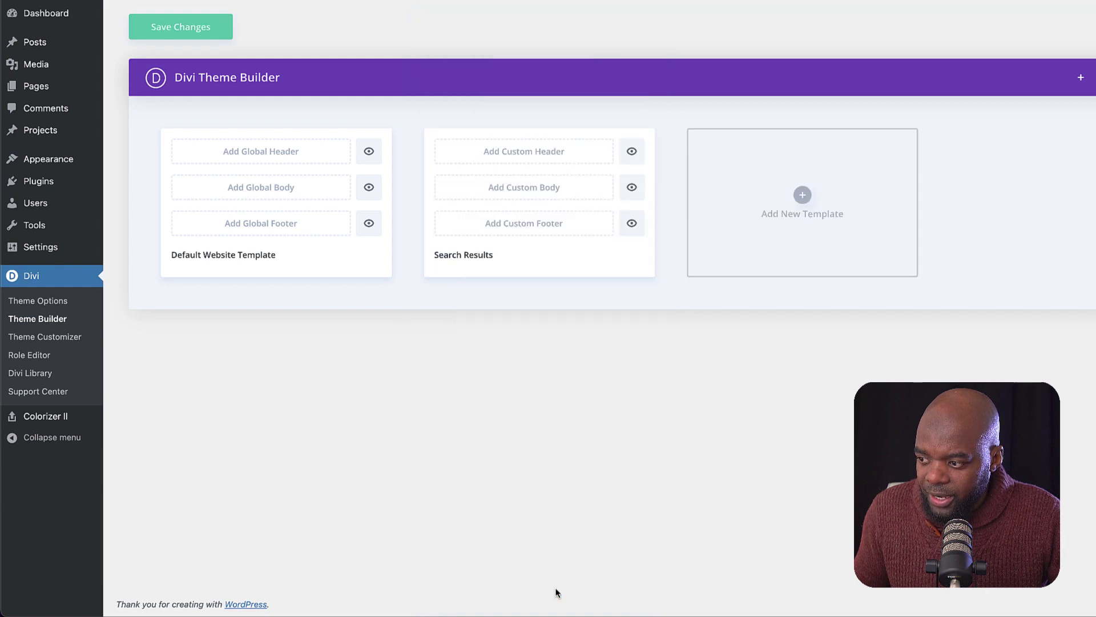
left_click(525, 195)
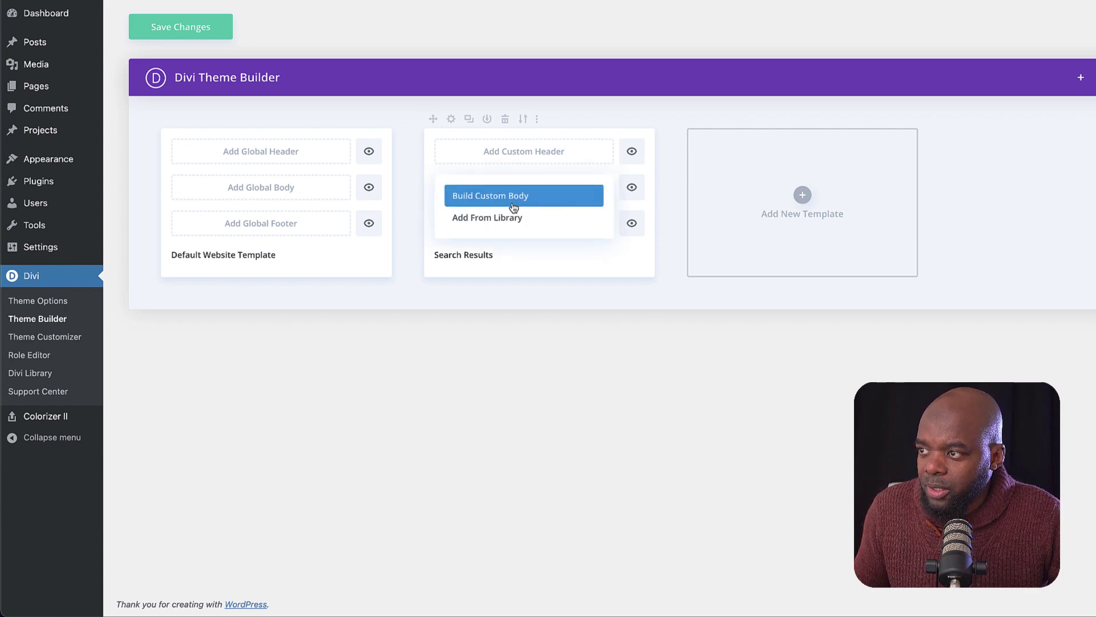
Step: Build the body from scratch and set the first section's background colour to near-black
left_click(513, 204)
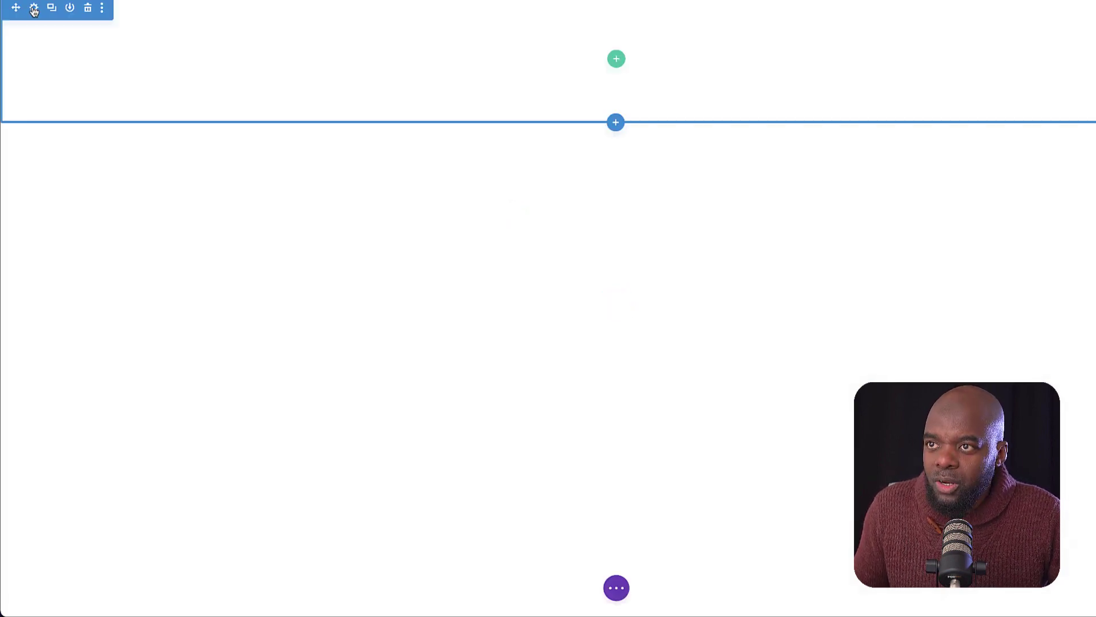
left_click(30, 8)
left_click(78, 153)
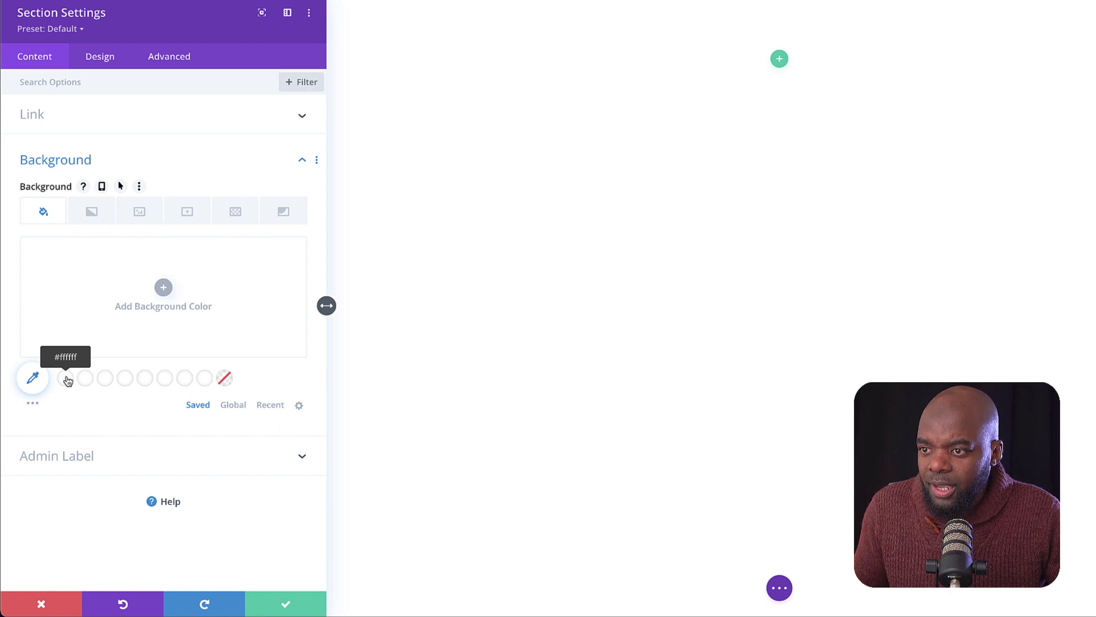
left_click(33, 378)
left_click(23, 354)
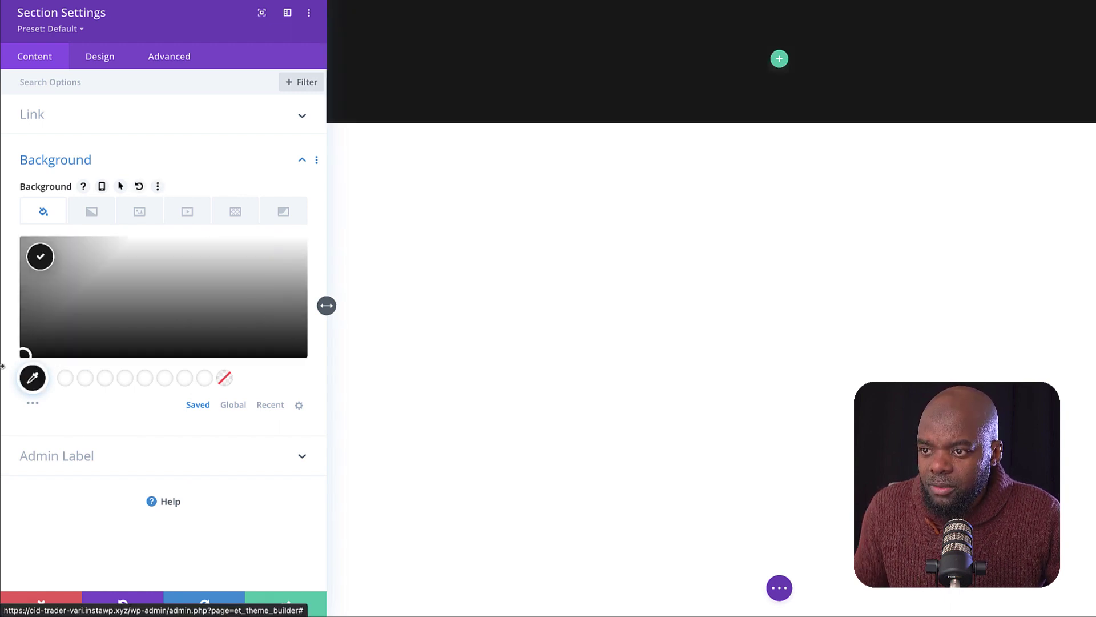
Step: Set the orange-tree photo from the Media Library as the section's background image
left_click(139, 216)
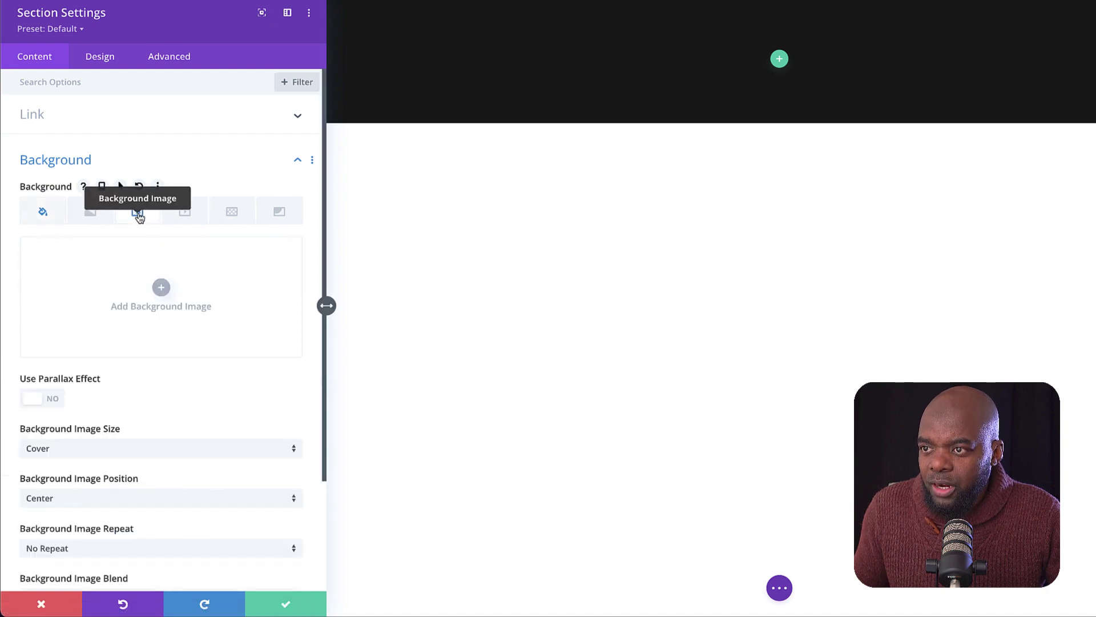
left_click(162, 288)
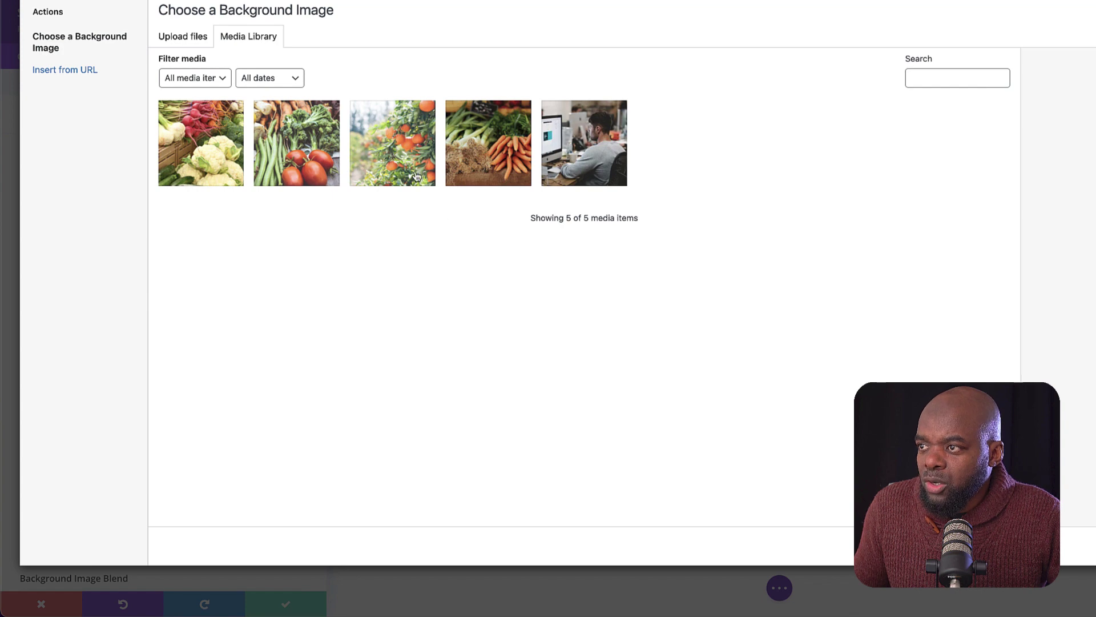
left_click(394, 154)
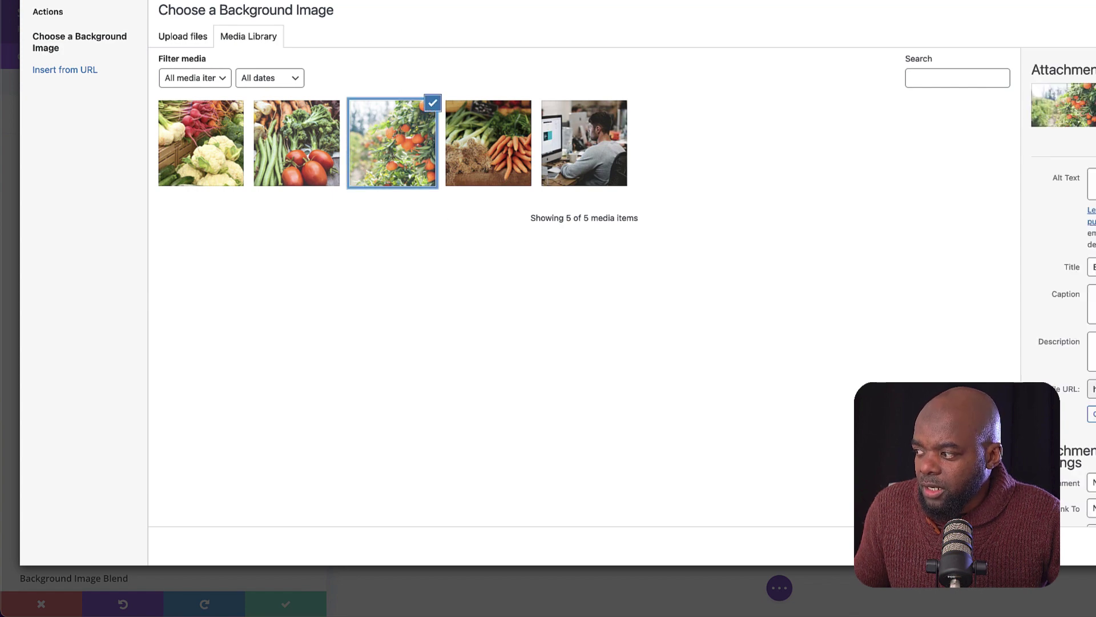
left_click(936, 547)
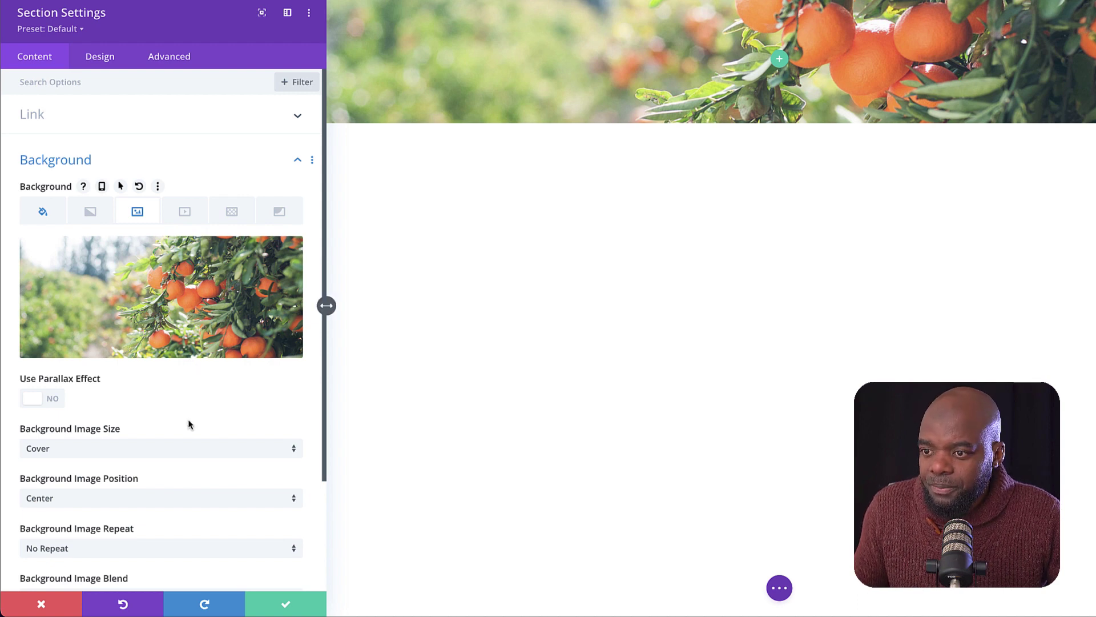
Step: Set the section's background image blend mode to Multiply
scroll(189, 424, "down", 3)
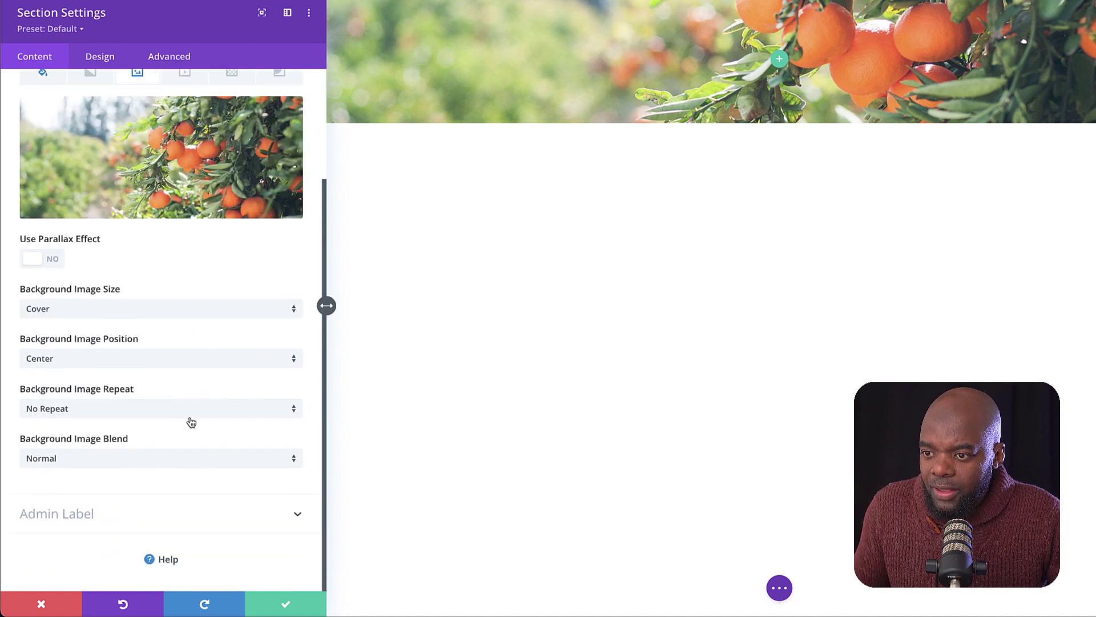
left_click(89, 461)
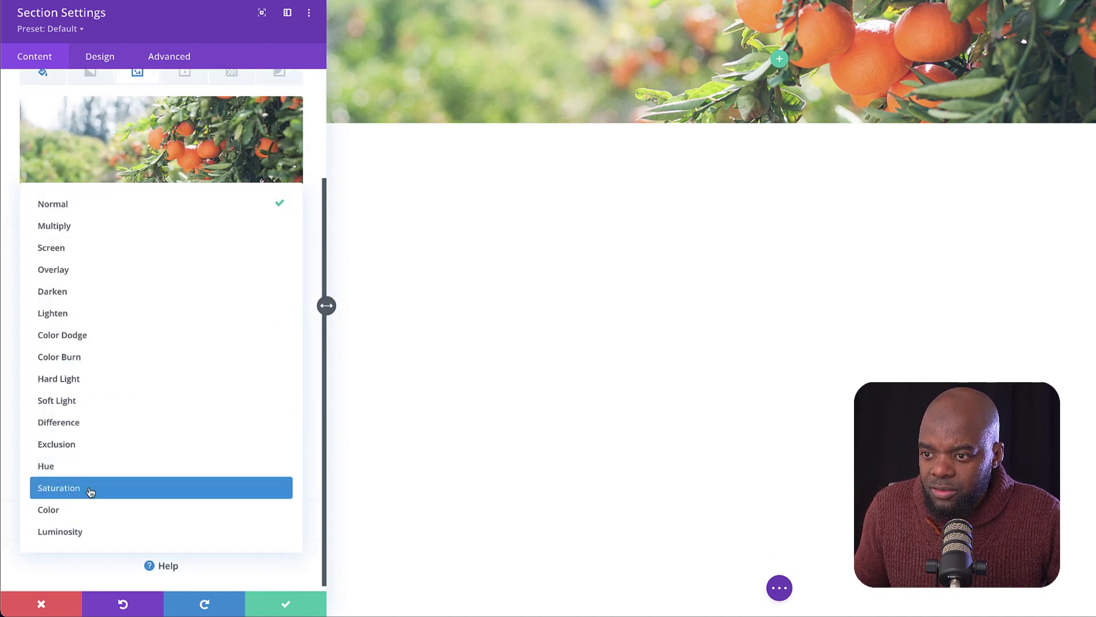
left_click(95, 227)
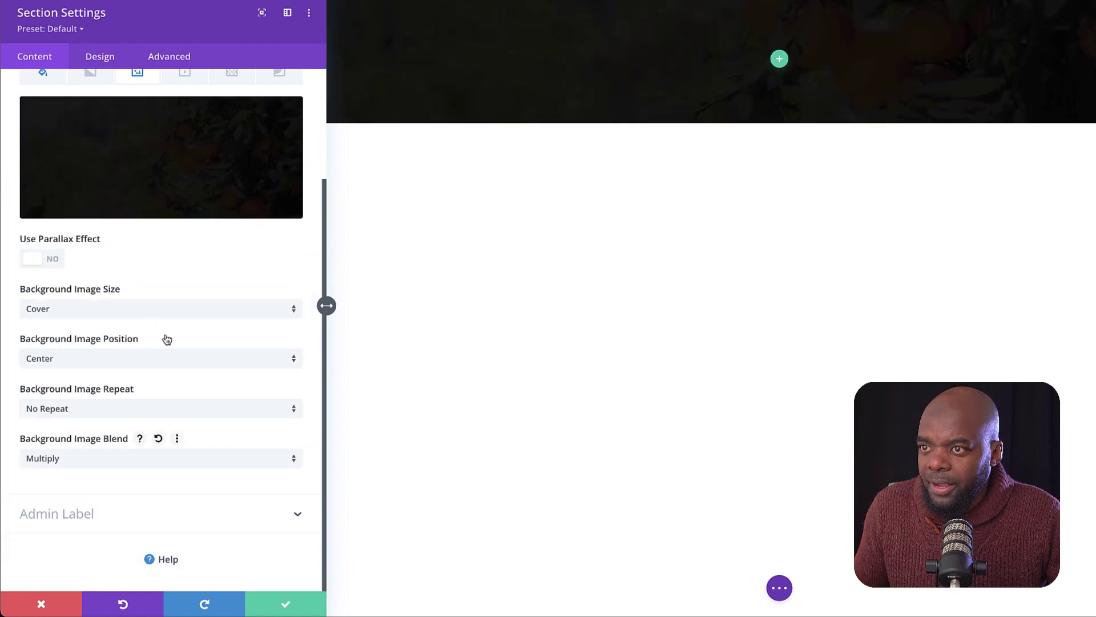
Step: Lower the dark background colour's opacity to about rgba(10,10,10,0.73)
scroll(180, 350, "up", 3)
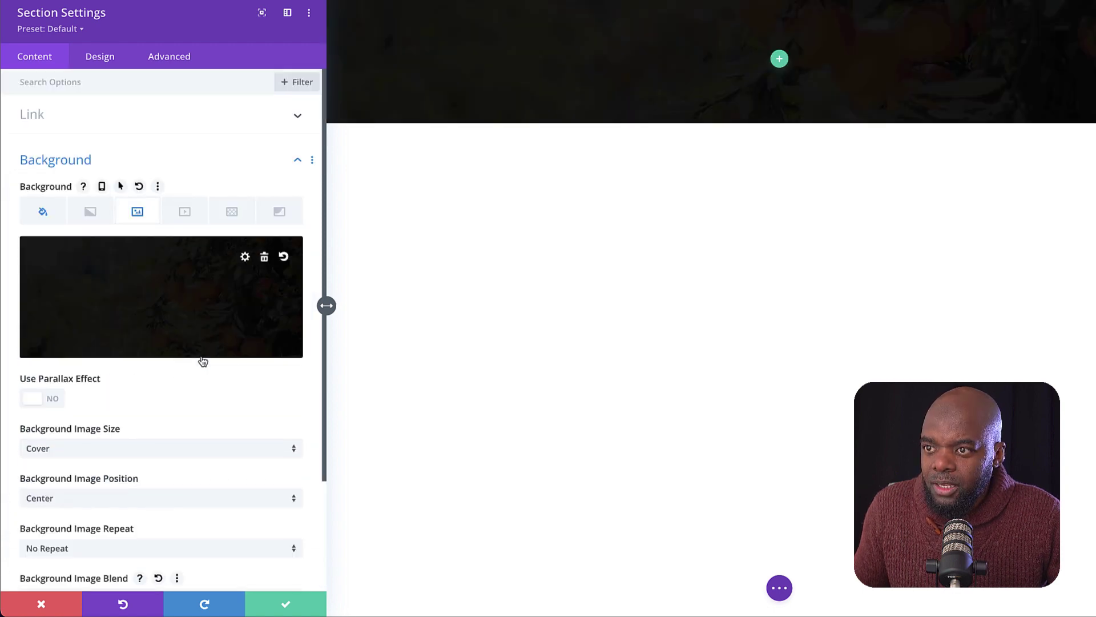
left_click(42, 211)
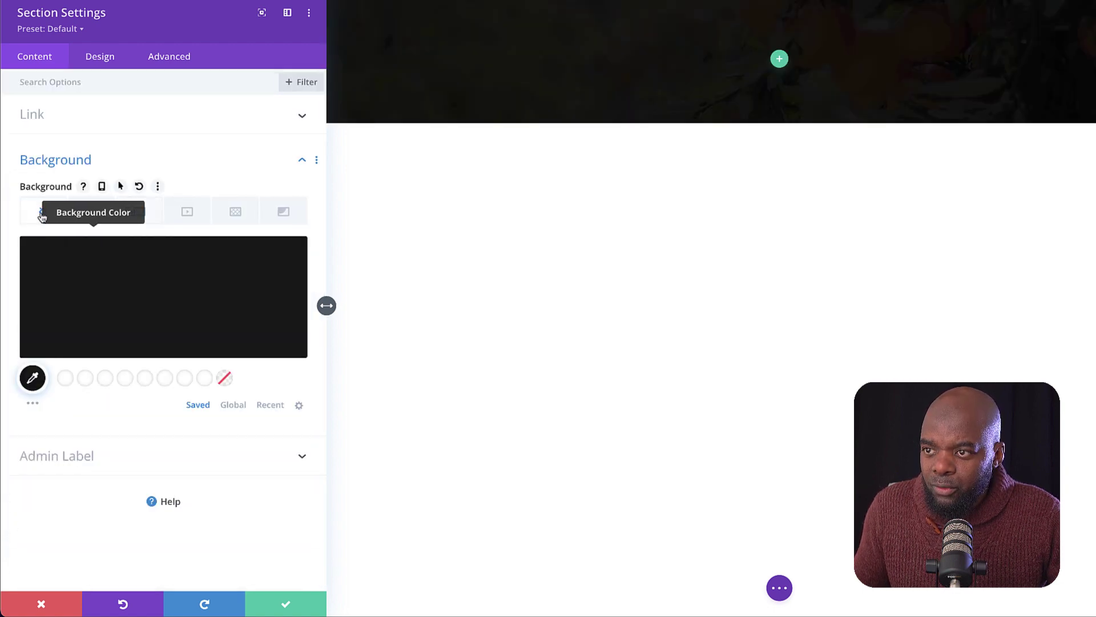
left_click(223, 294)
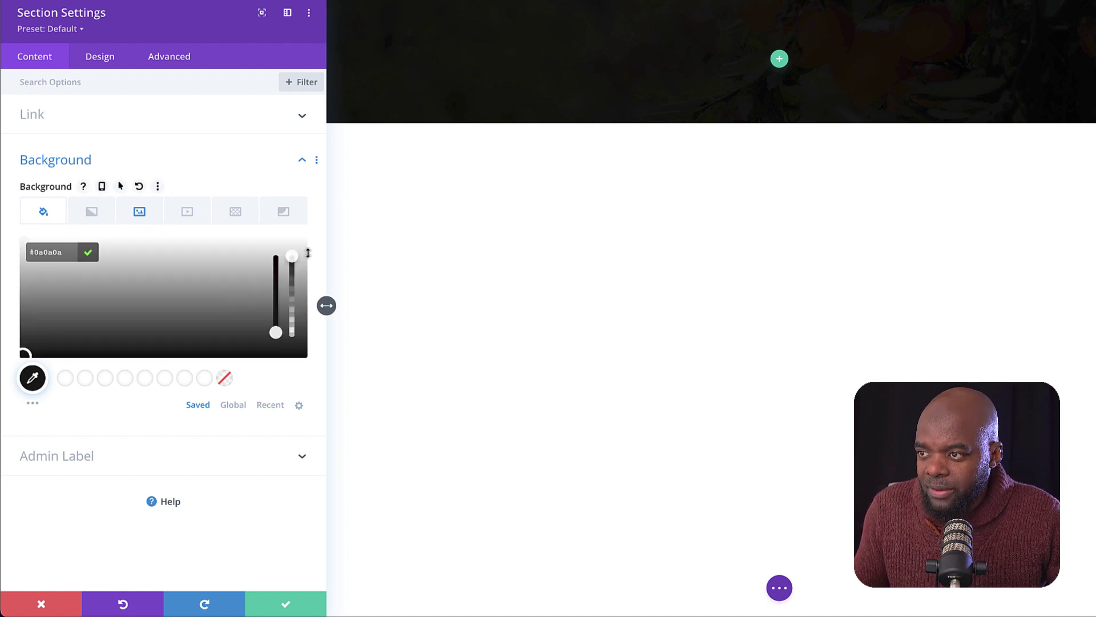
left_click_drag(289, 267, 295, 282)
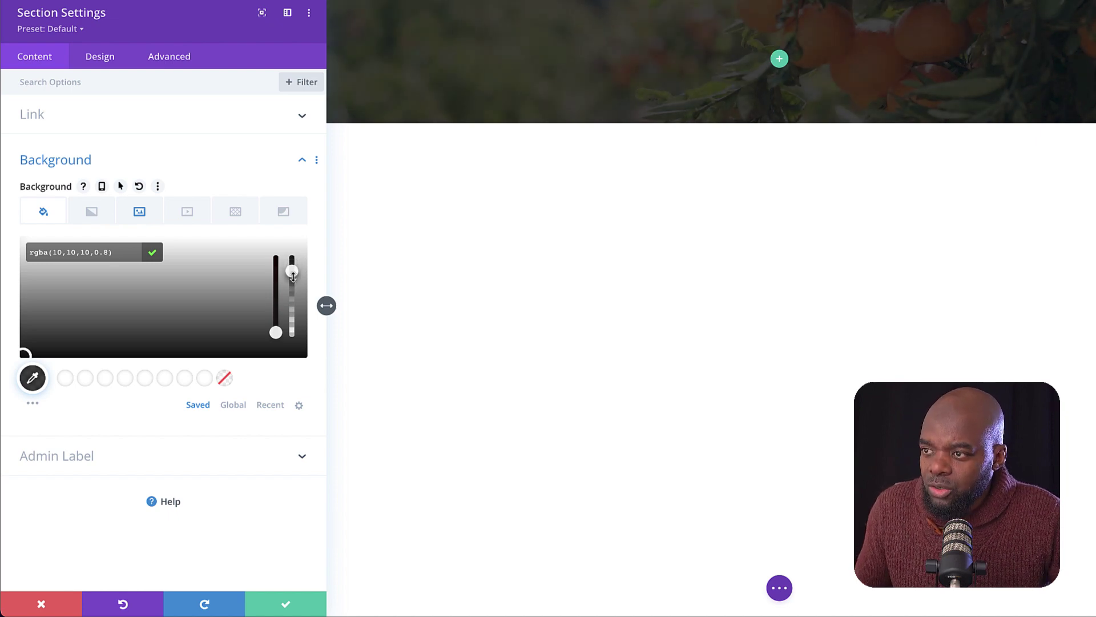
left_click_drag(292, 274, 292, 277)
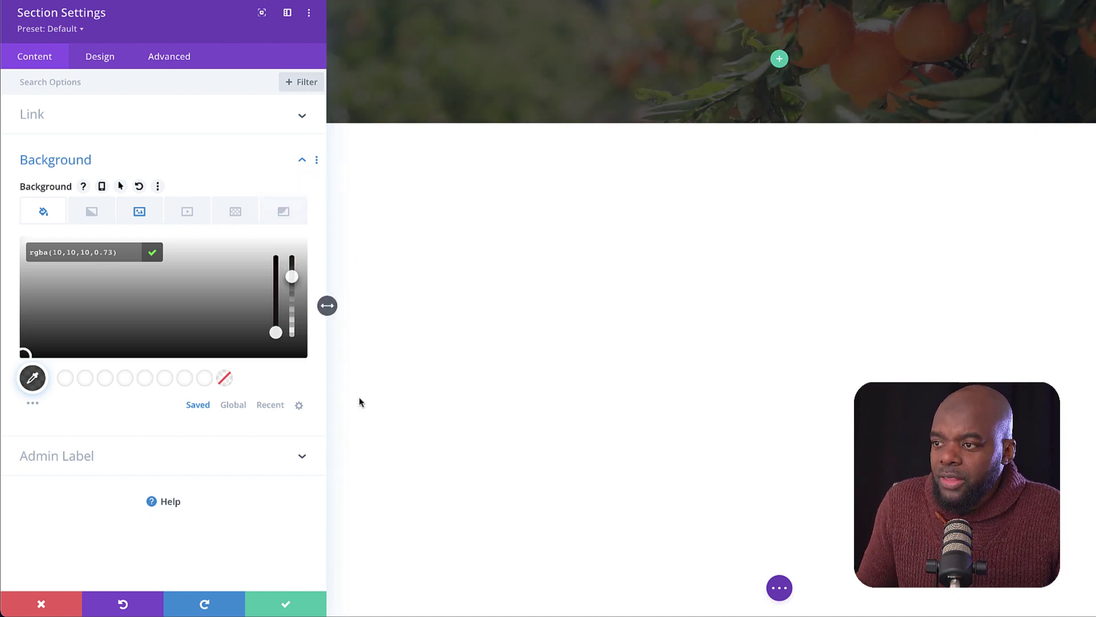
Step: Enter 40vh as the section's Min Height under Design > Sizing
left_click(101, 59)
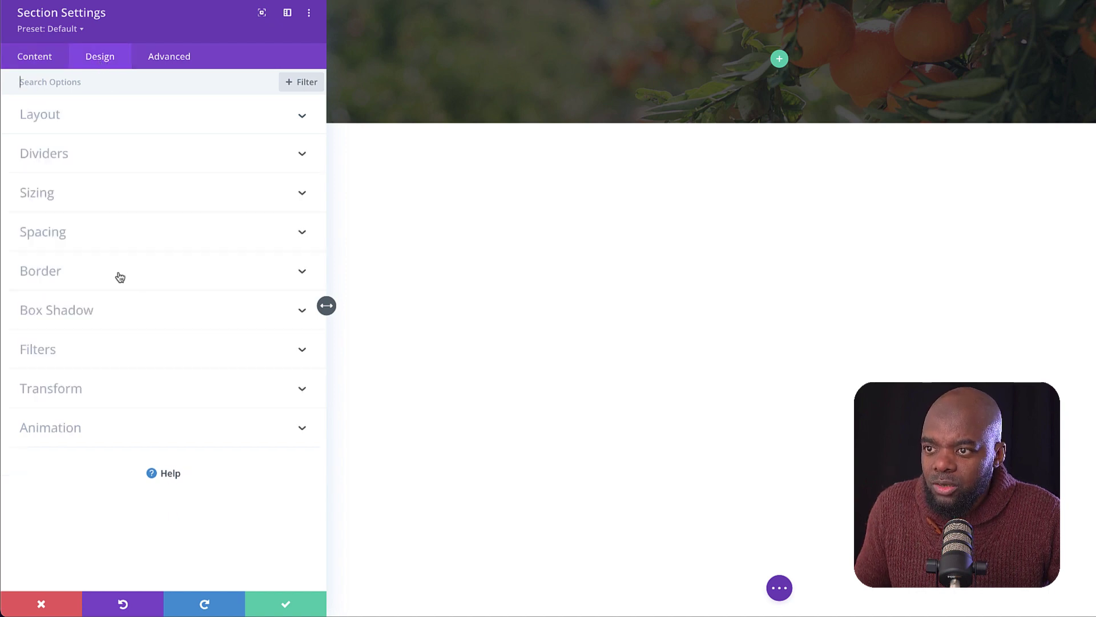
left_click(56, 205)
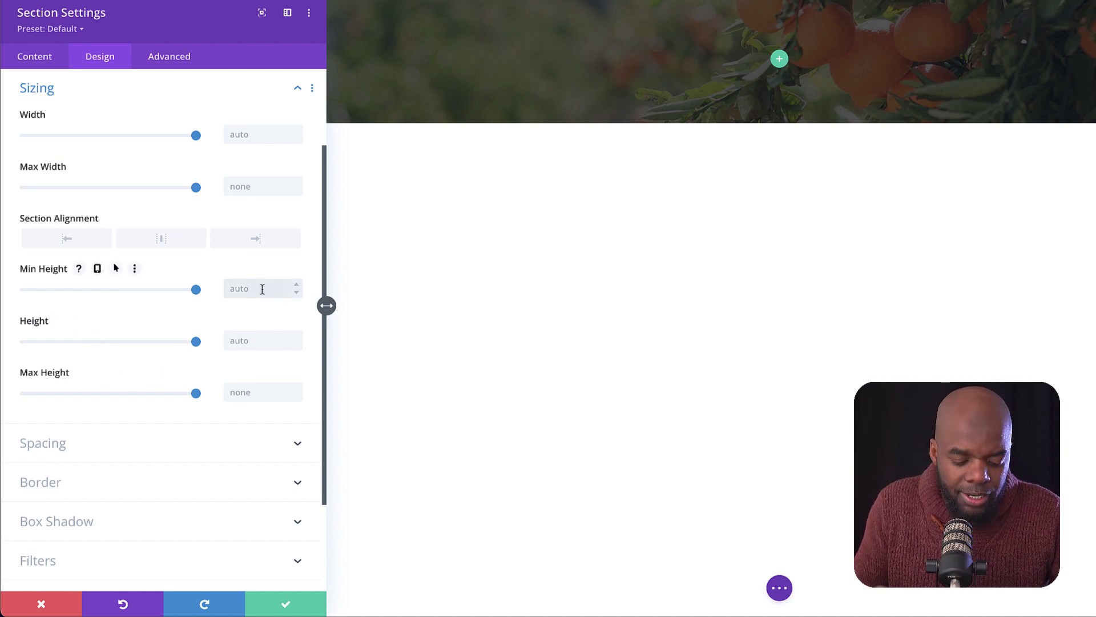
type("40v")
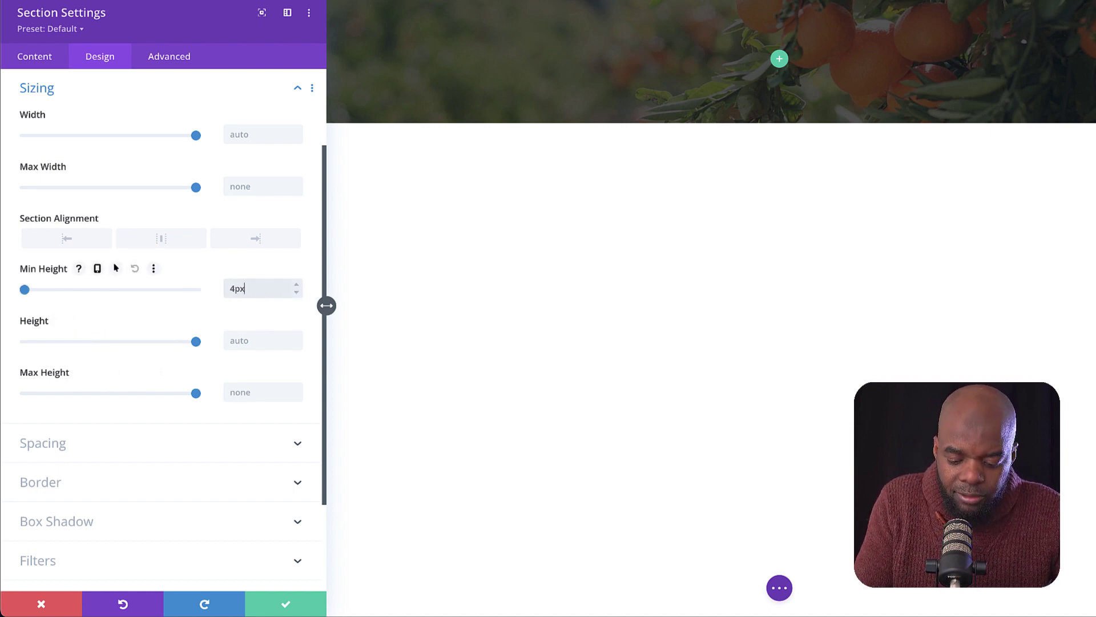
type("h")
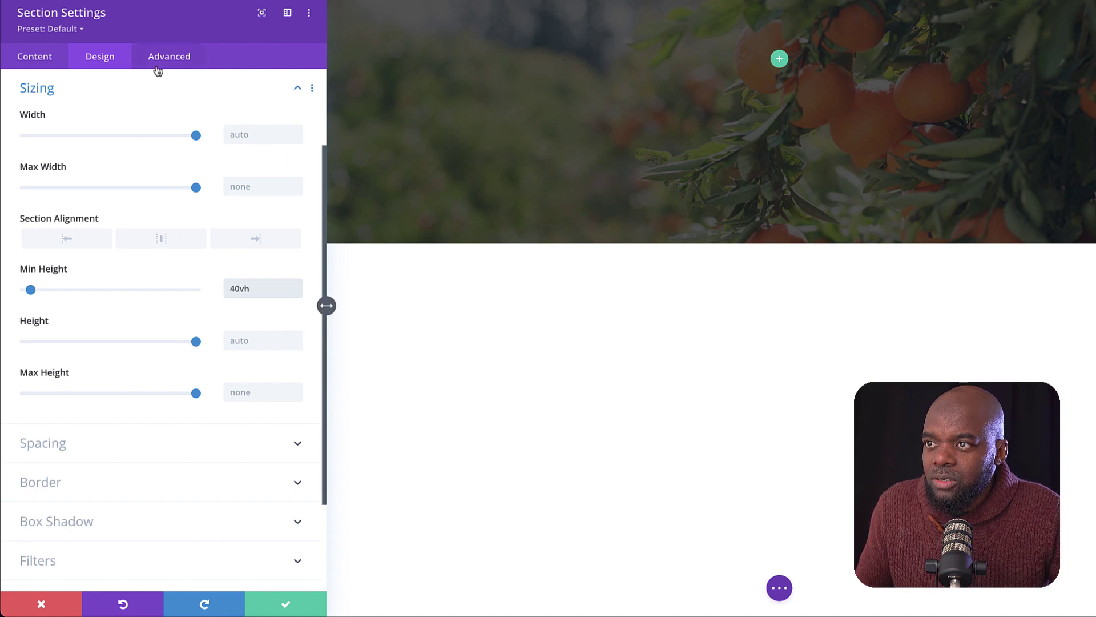
Step: Add 'display: flex;' as the section's Main Element custom CSS and save the settings
left_click(171, 57)
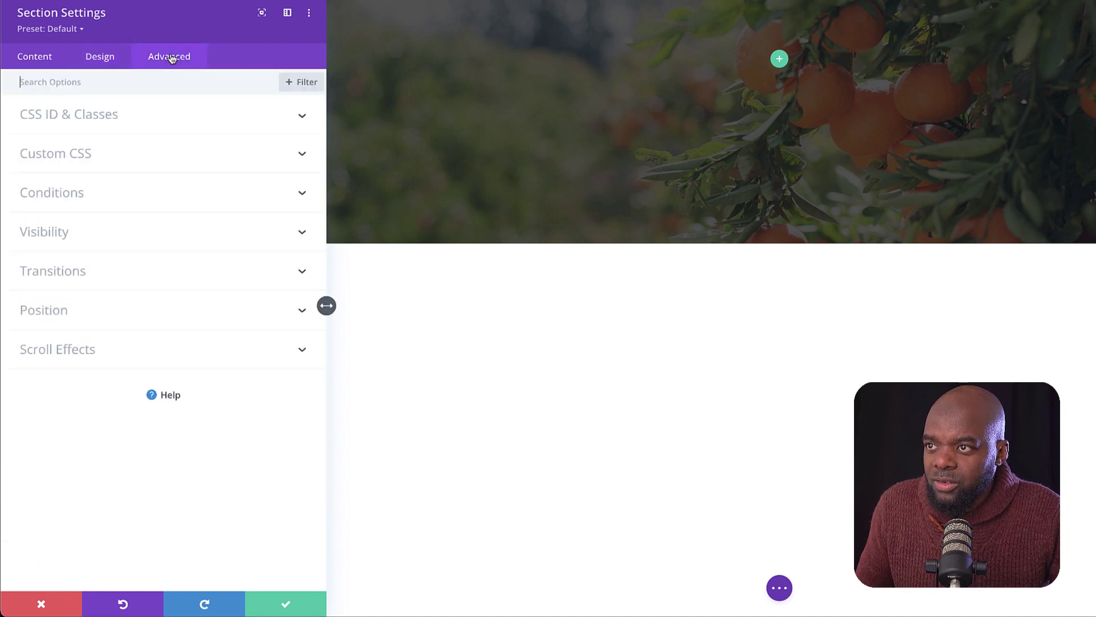
left_click(83, 158)
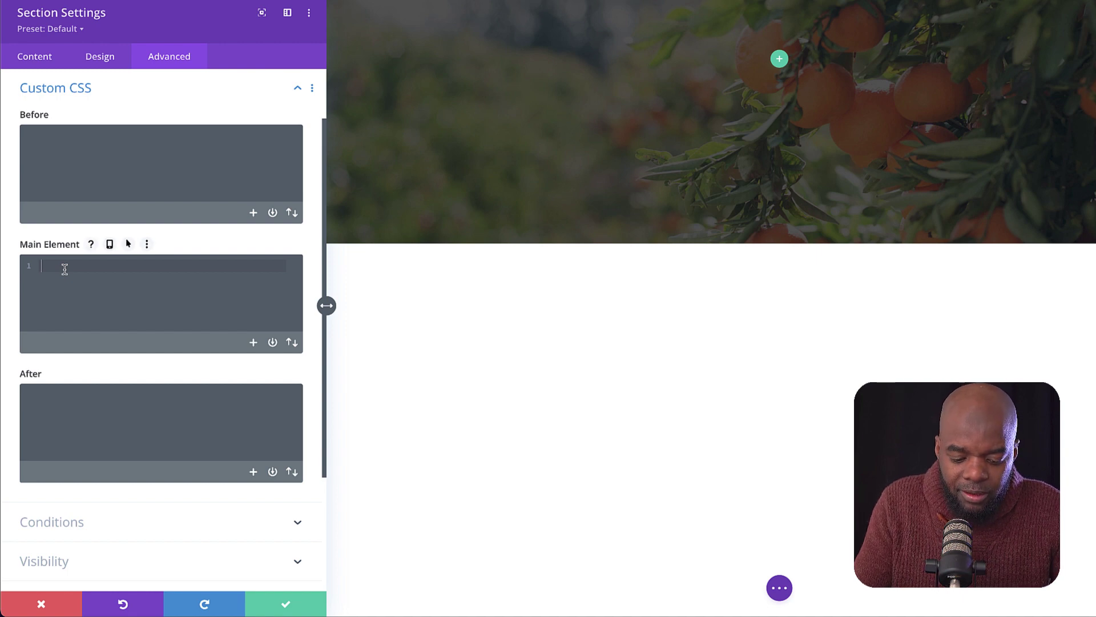
type("display:")
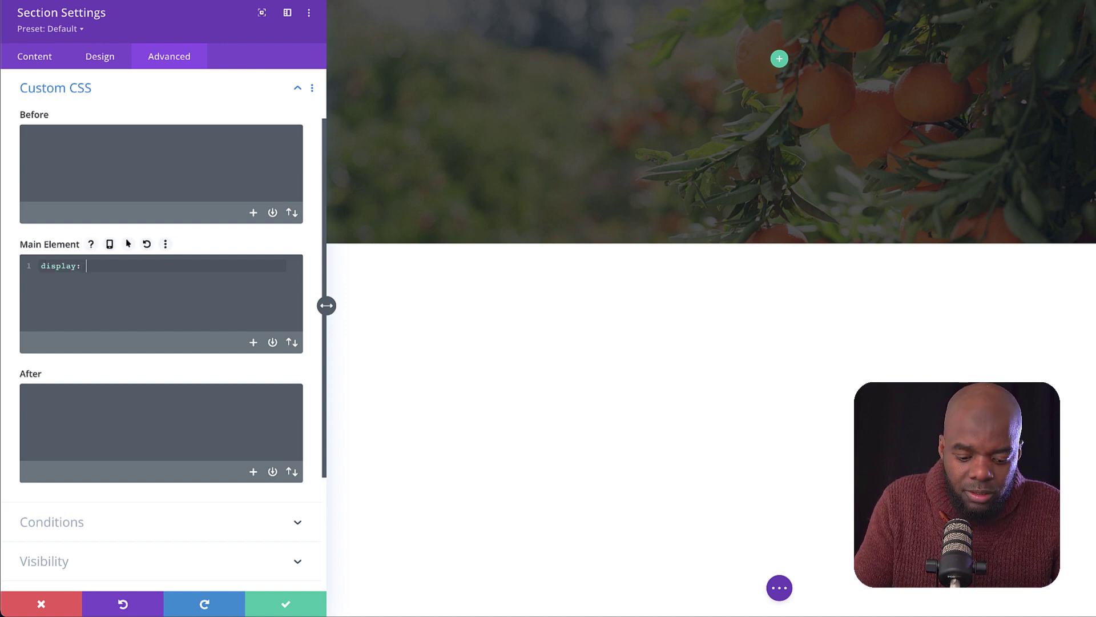
type(" flex")
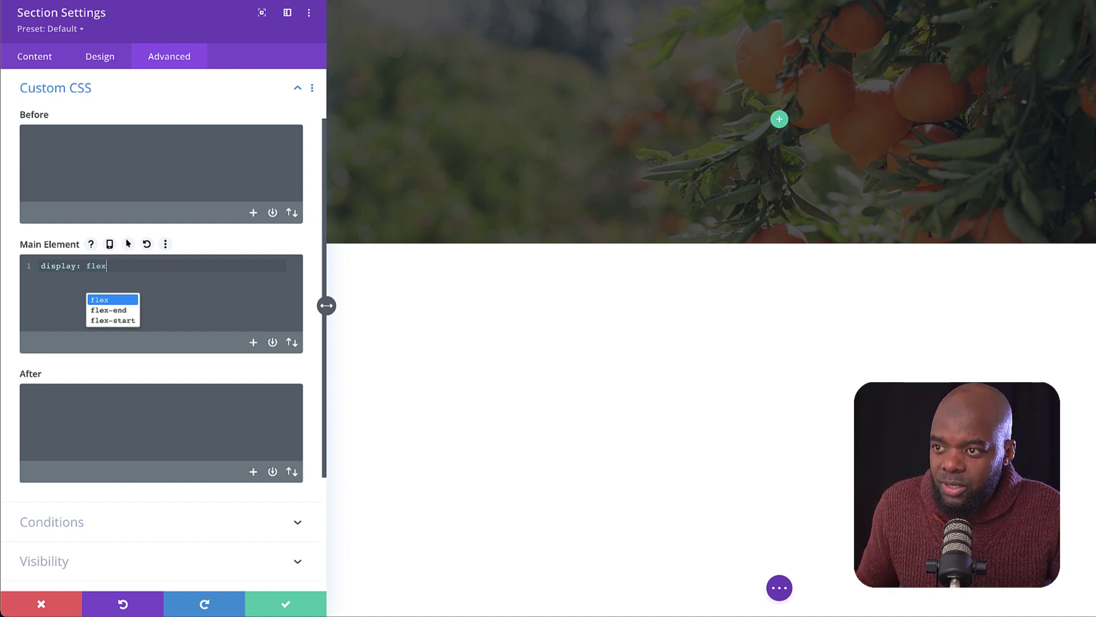
type(";")
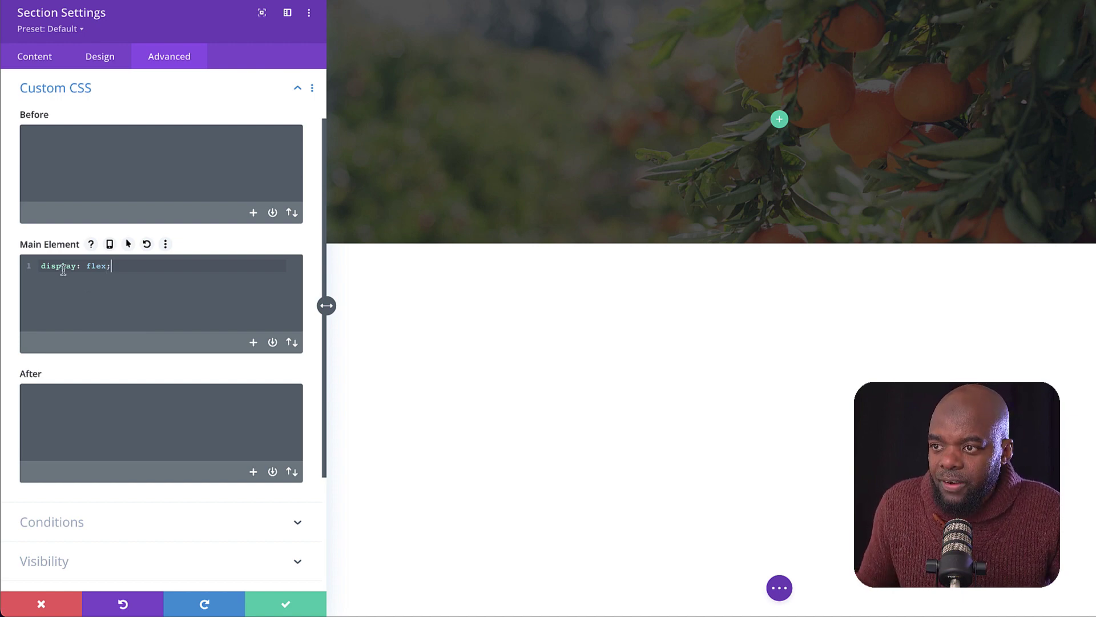
left_click(286, 605)
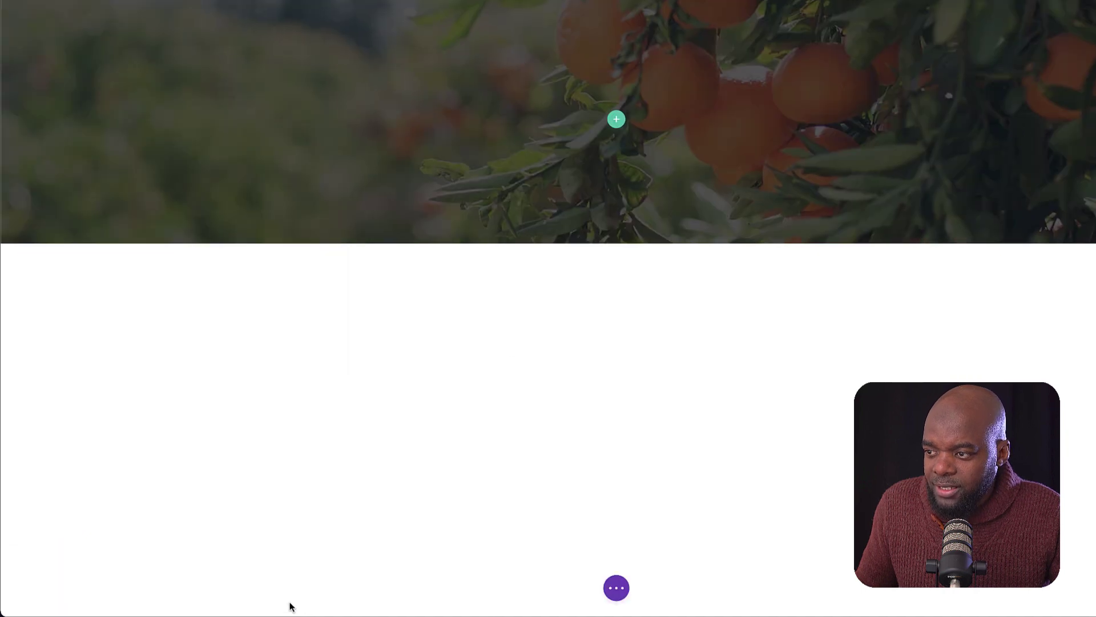
Step: Add a one-column row with a Text module inside the header section
left_click(618, 121)
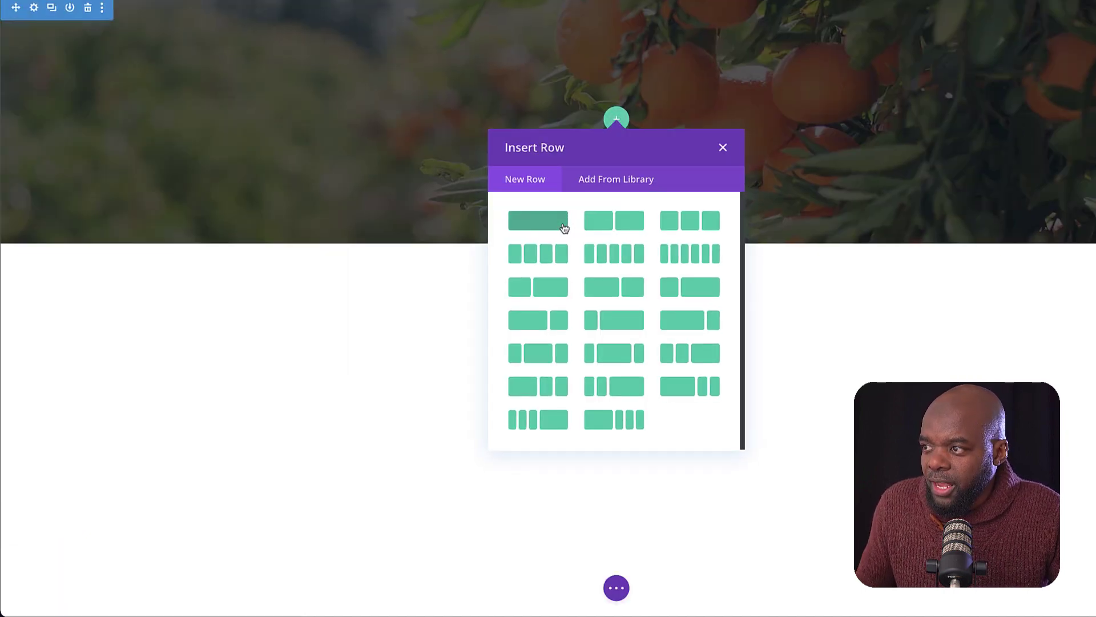
left_click(563, 228)
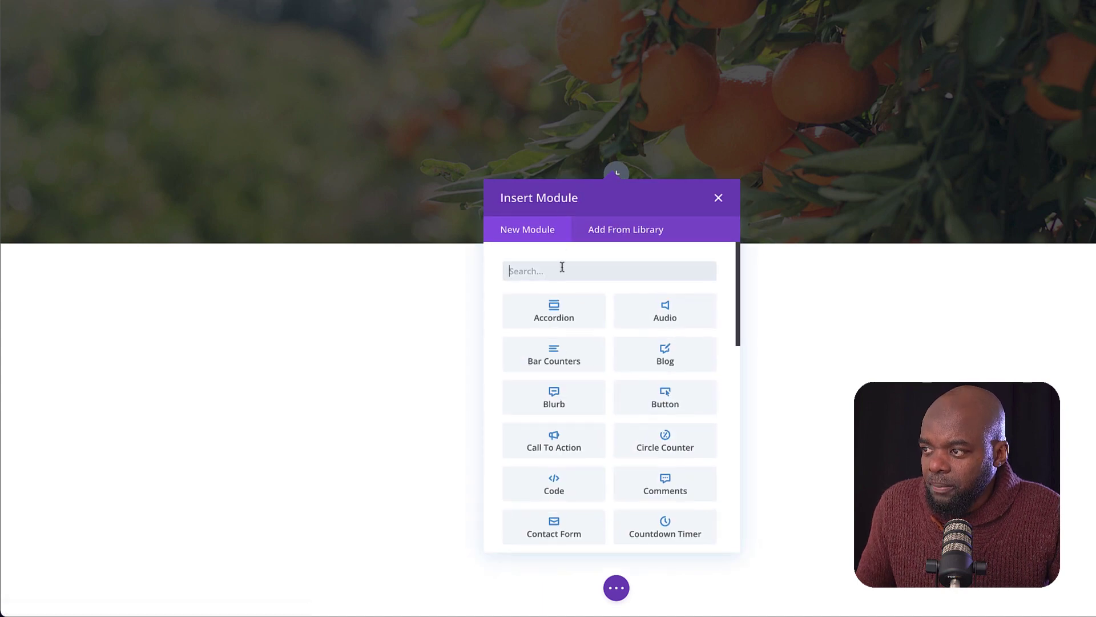
type("text")
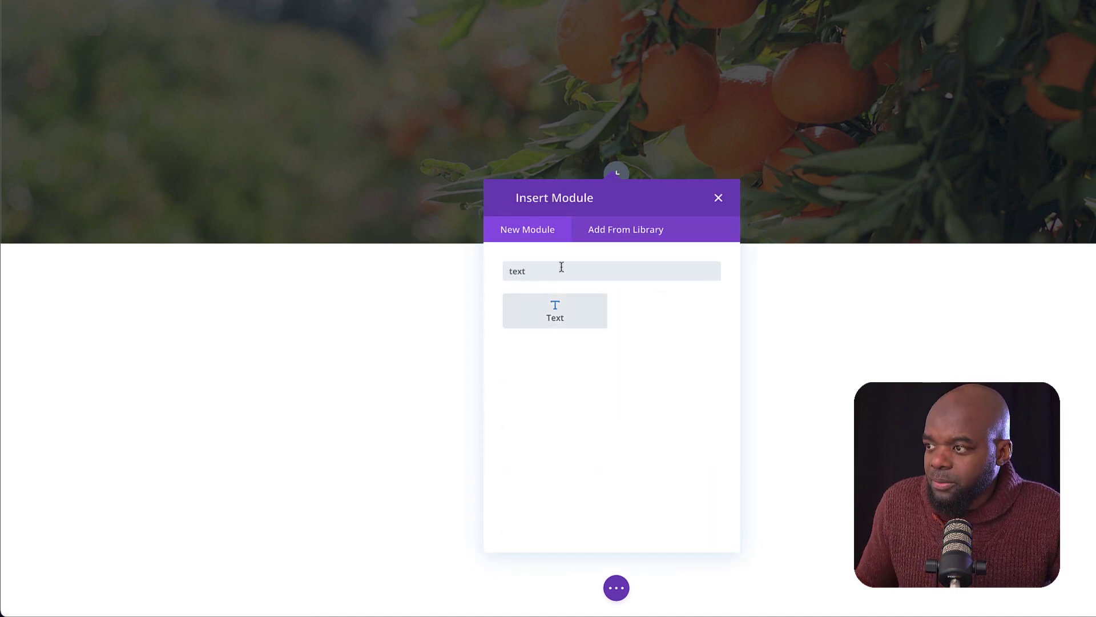
left_click(555, 317)
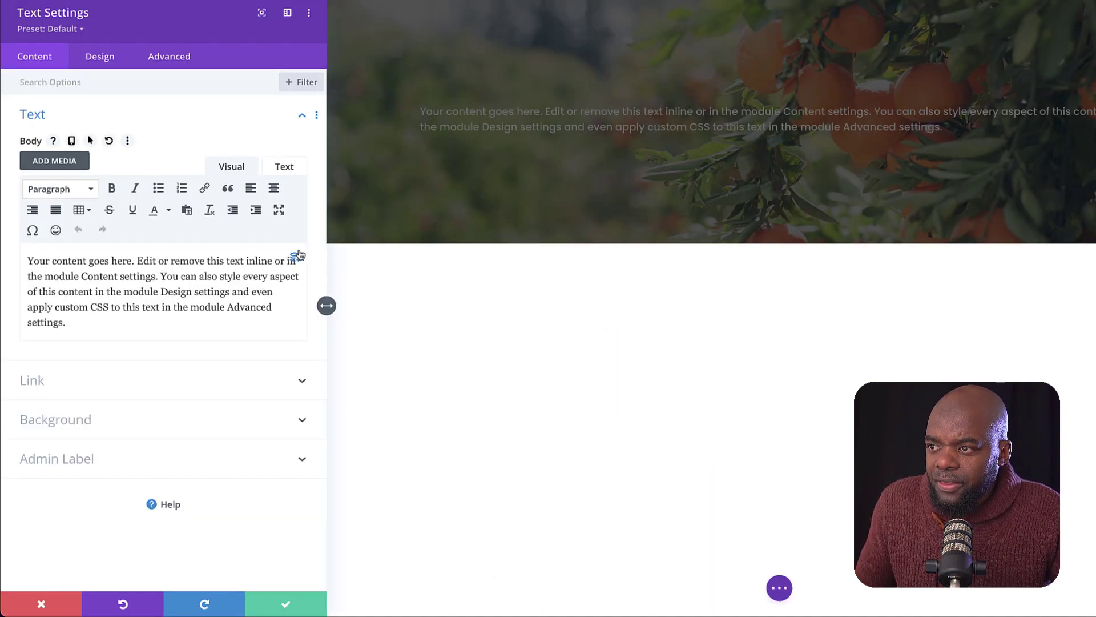
Step: Set the text to the dynamic Post/Archive Title, wrapped with <h2> before and </h2> after
left_click(295, 257)
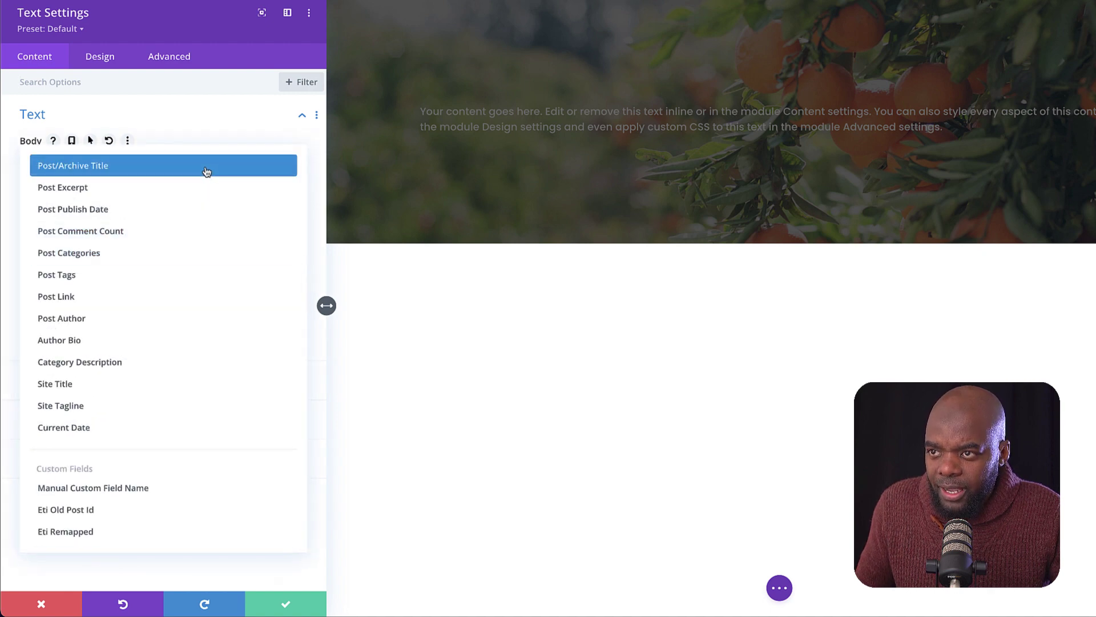
left_click(206, 172)
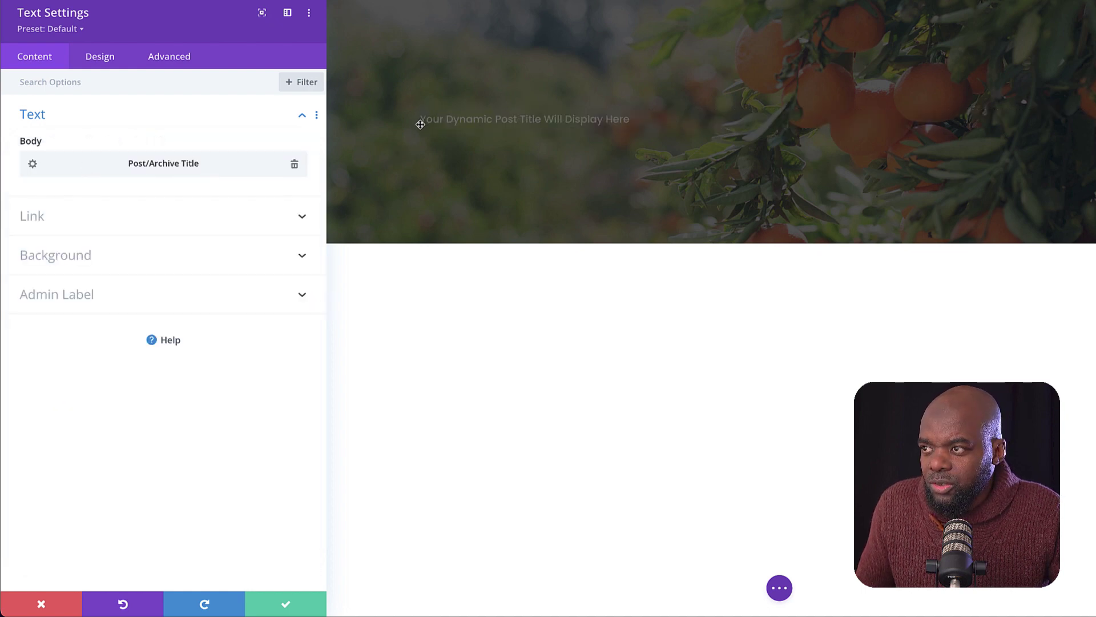
left_click(33, 164)
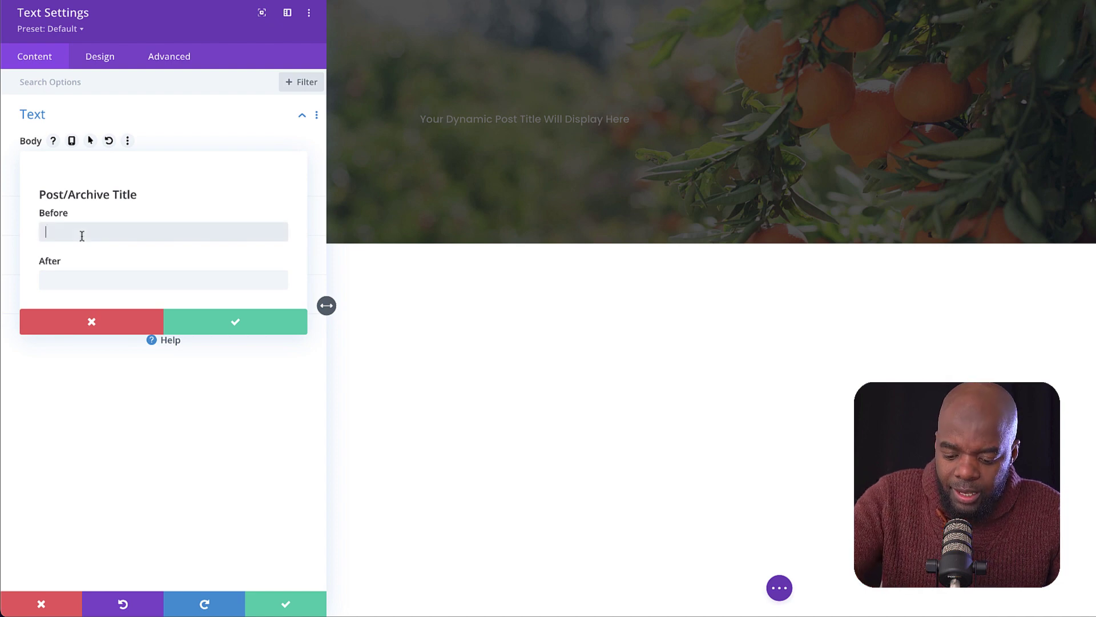
type("<")
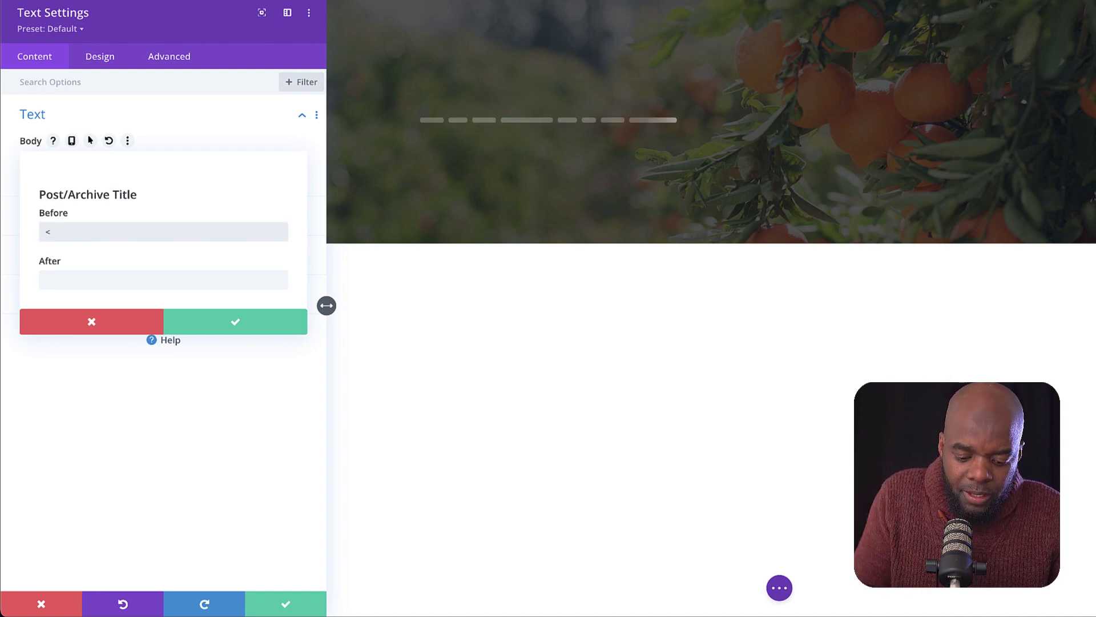
type("h2>")
left_click(86, 278)
type("<")
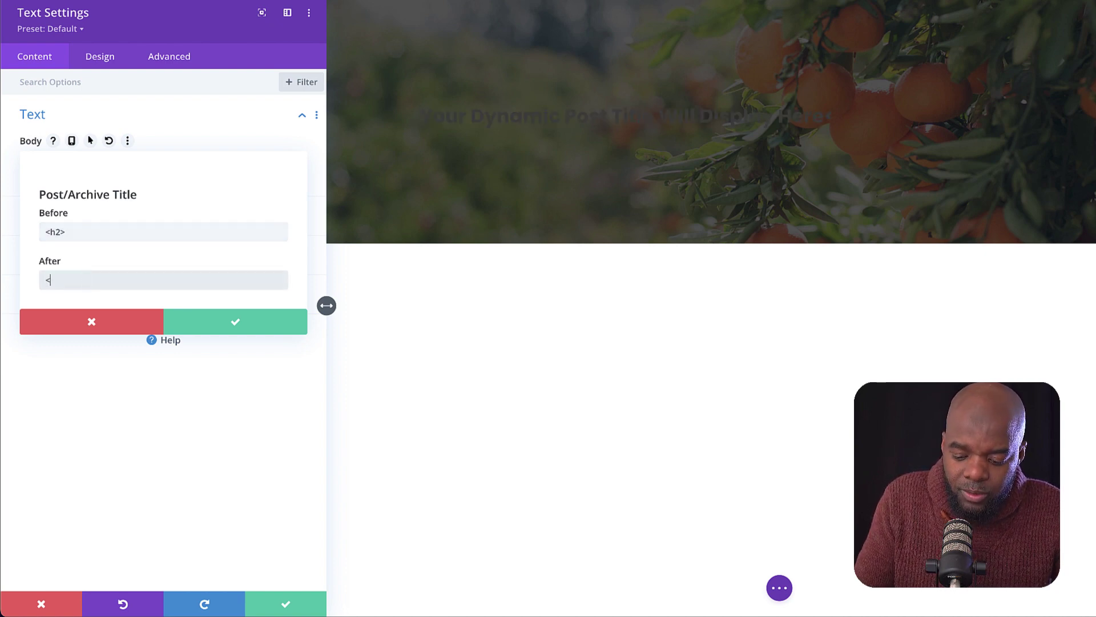
type("/h2>")
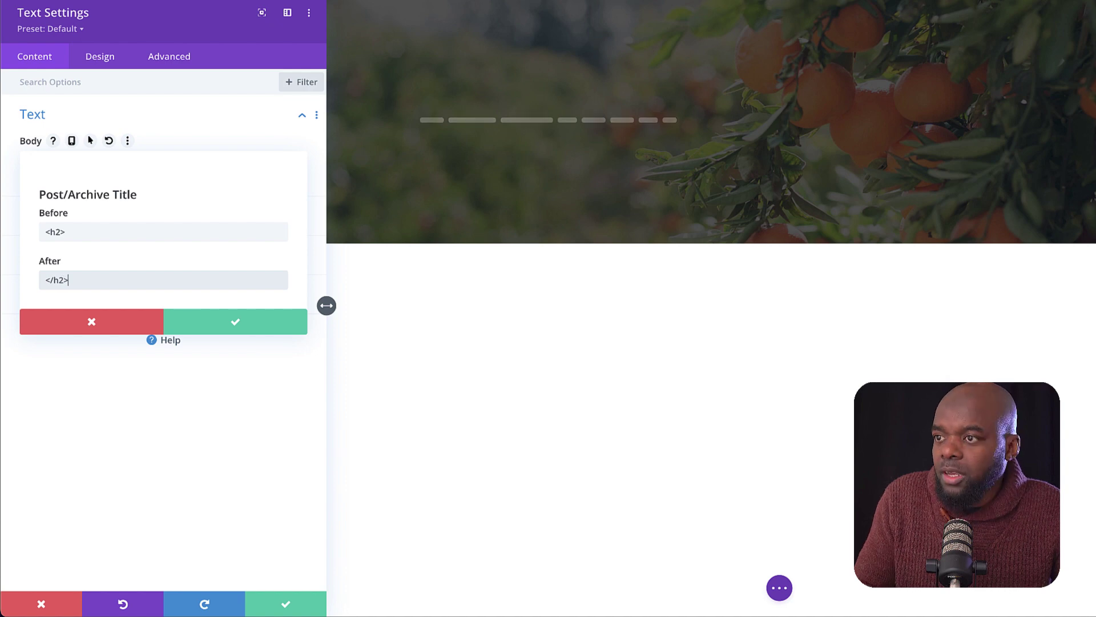
left_click(234, 320)
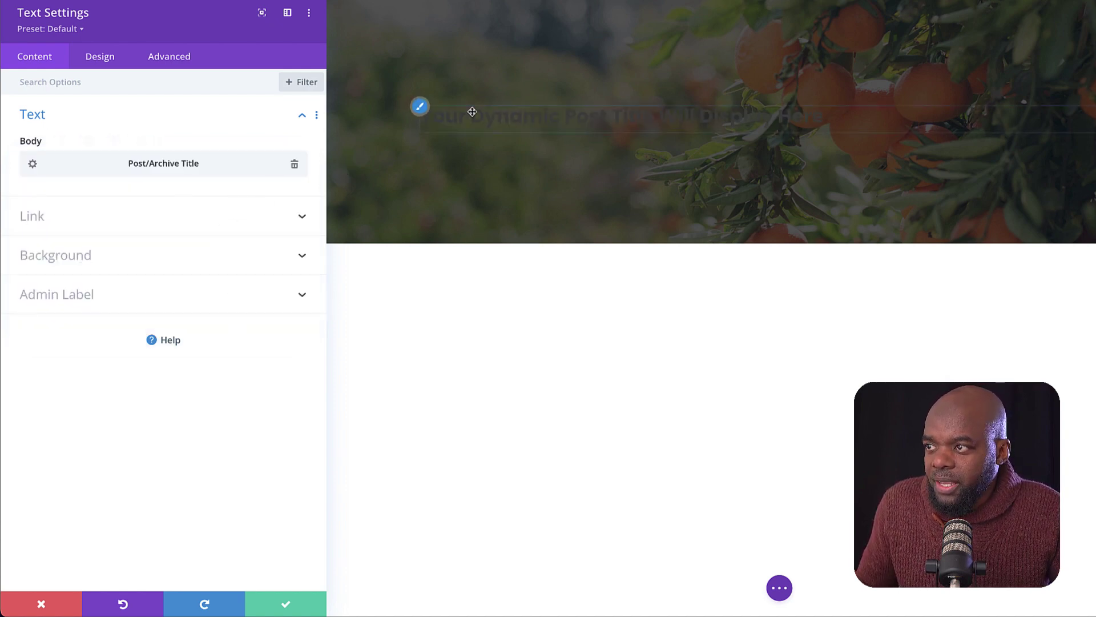
Step: Make the H2 heading text white at 44px and save the text module
left_click(422, 108)
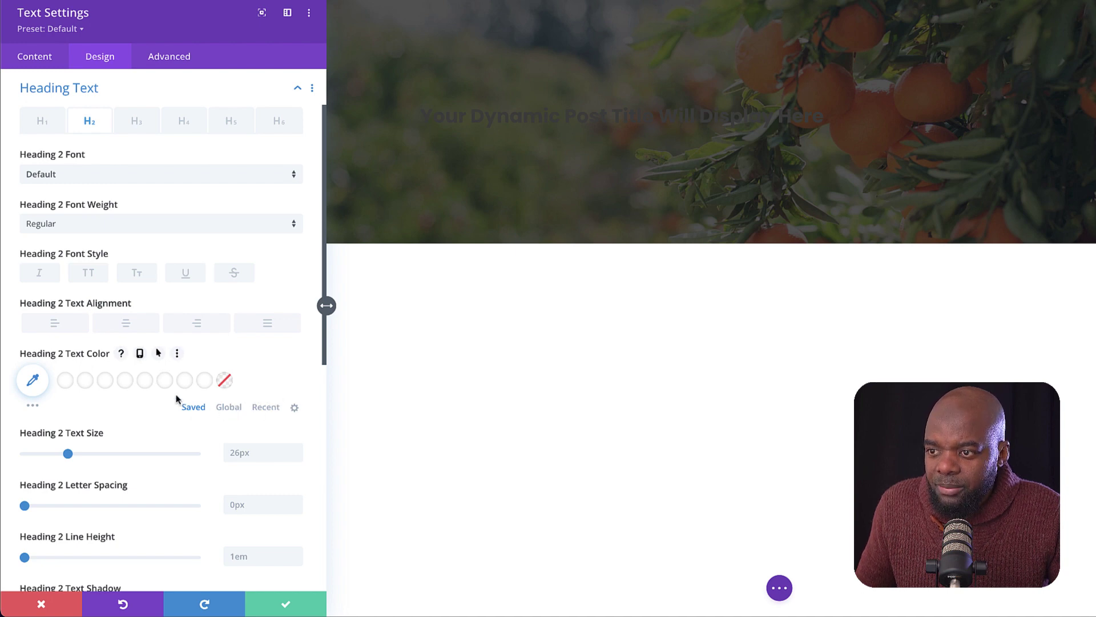
left_click(33, 380)
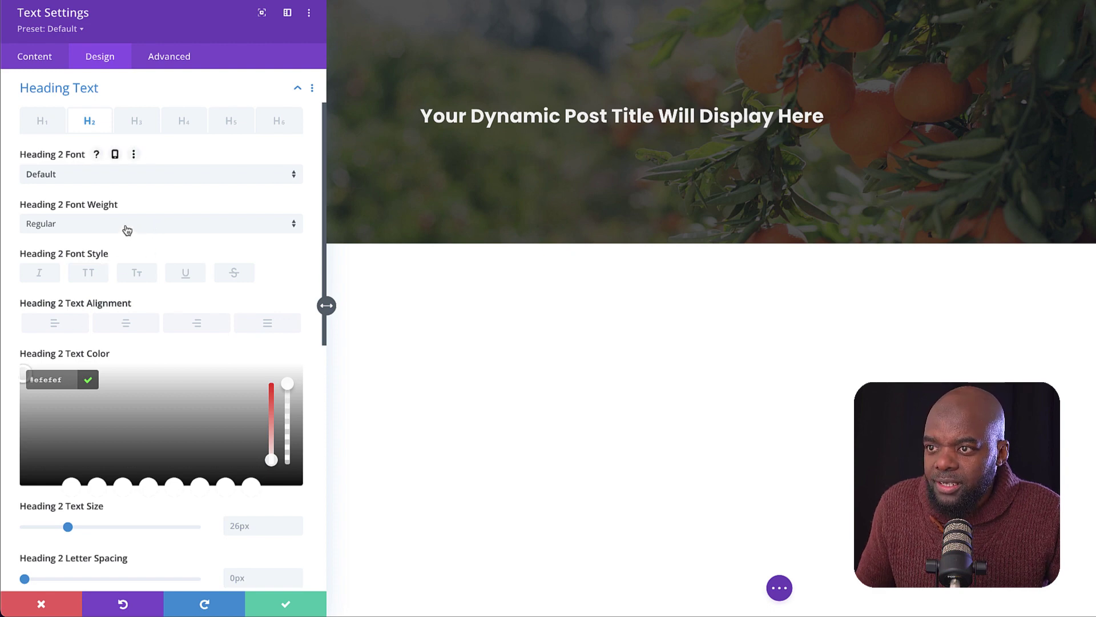
left_click(127, 225)
left_click(98, 453)
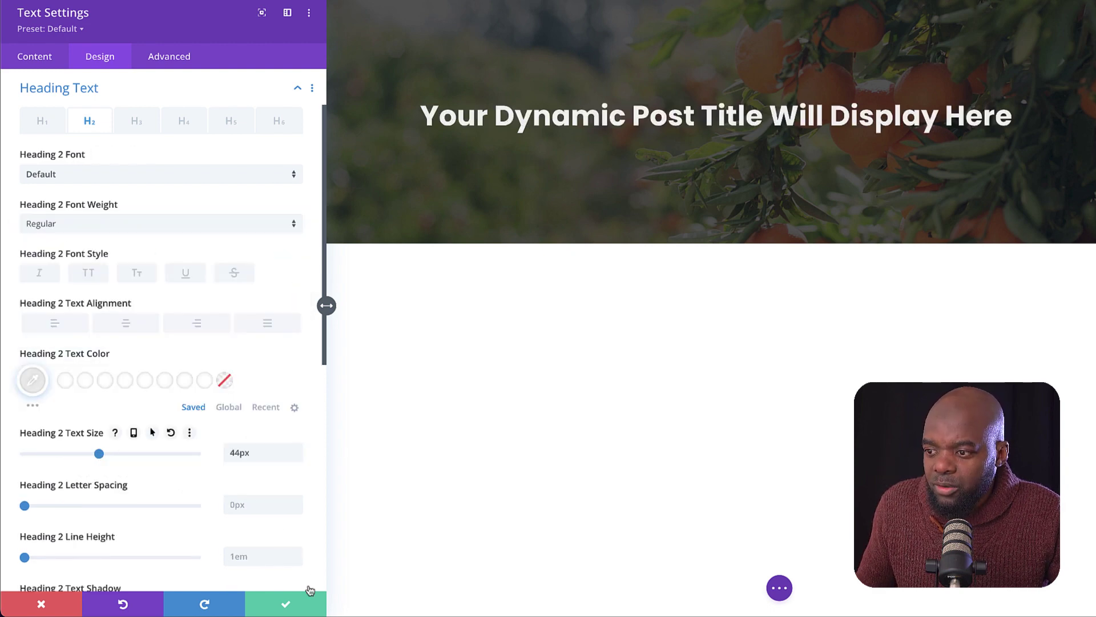
left_click(289, 604)
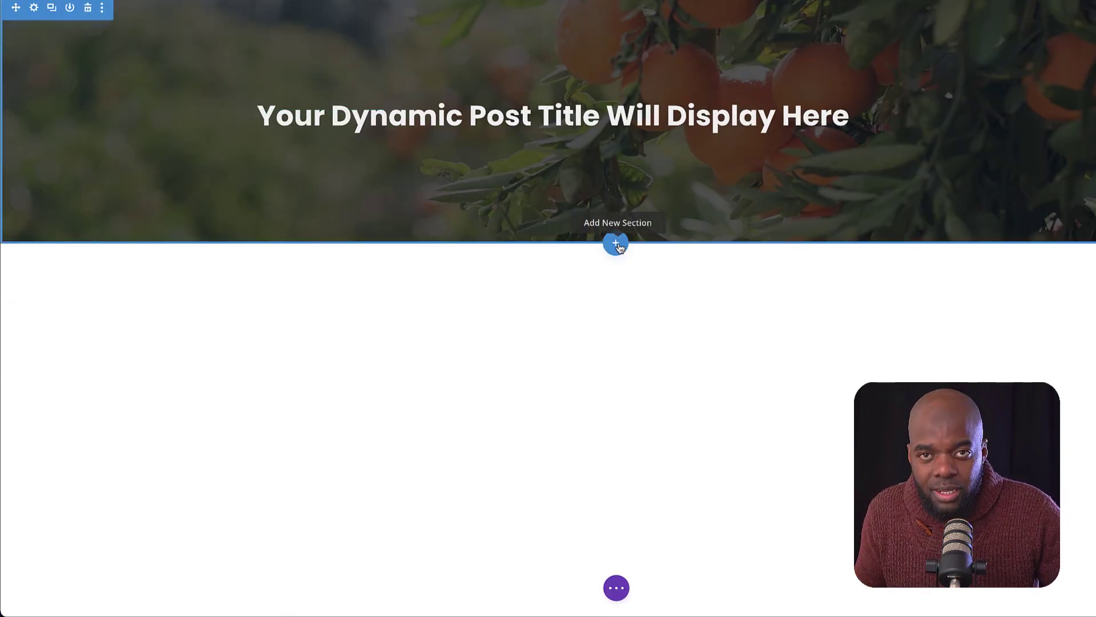
Step: Add a regular section below the header with a two-column row holding a Blog module
left_click(616, 244)
left_click(543, 344)
left_click(604, 413)
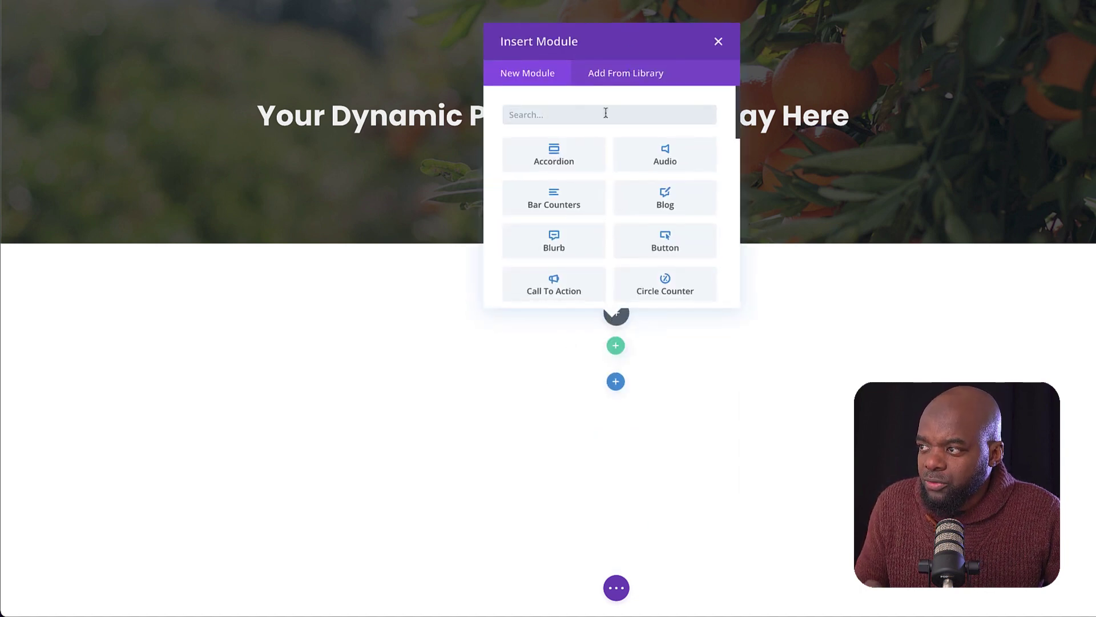
left_click(682, 209)
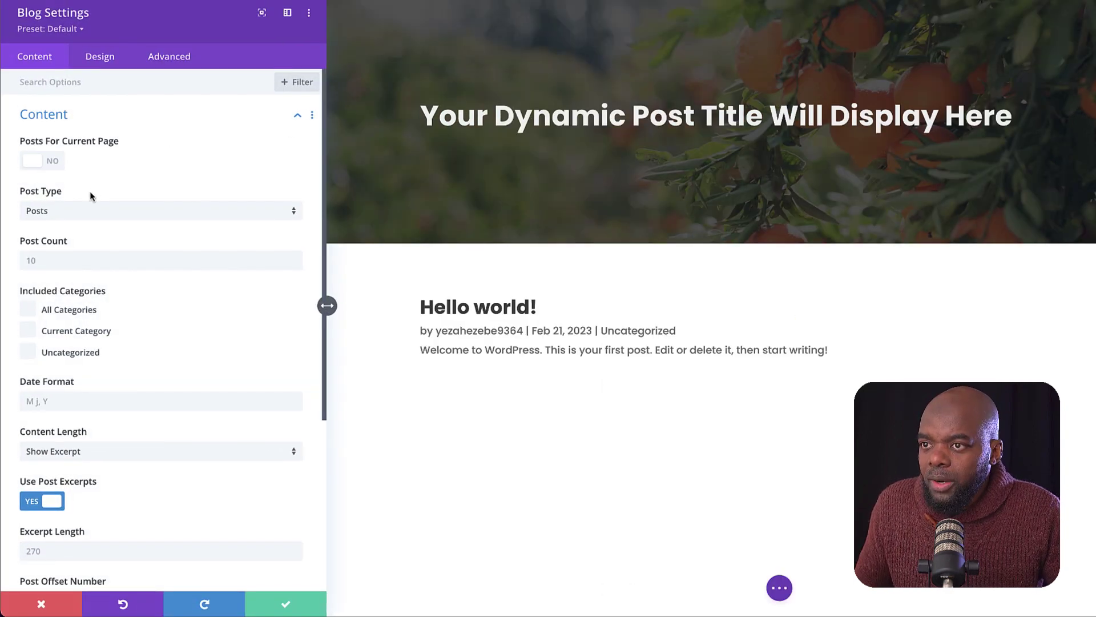
Step: Make the Blog module show posts for the current page, with Post Count 12
left_click(55, 164)
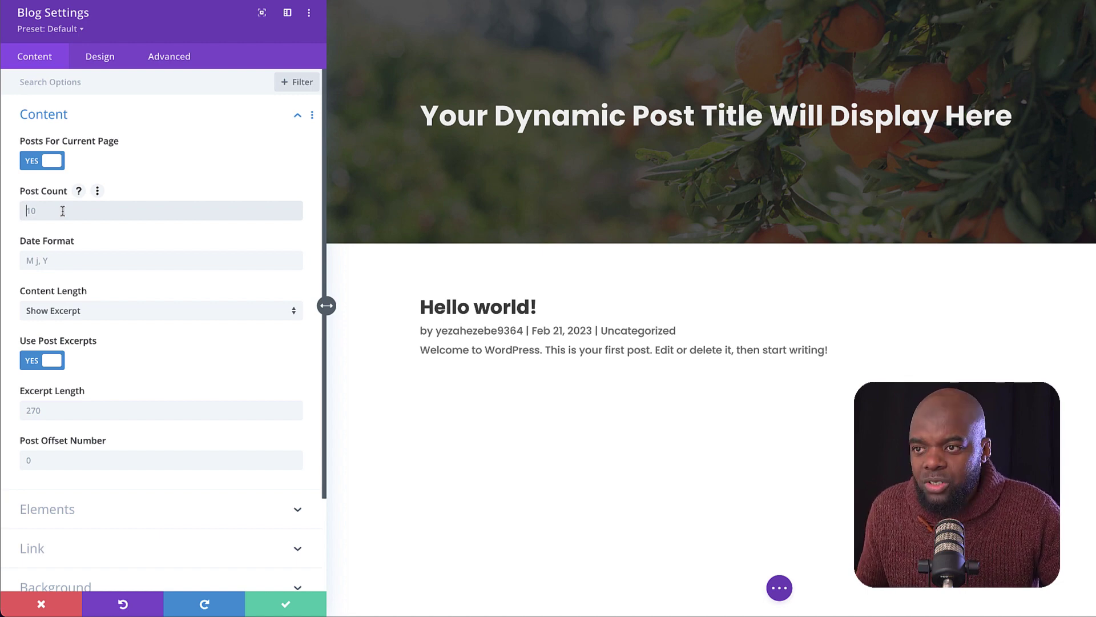
type("2")
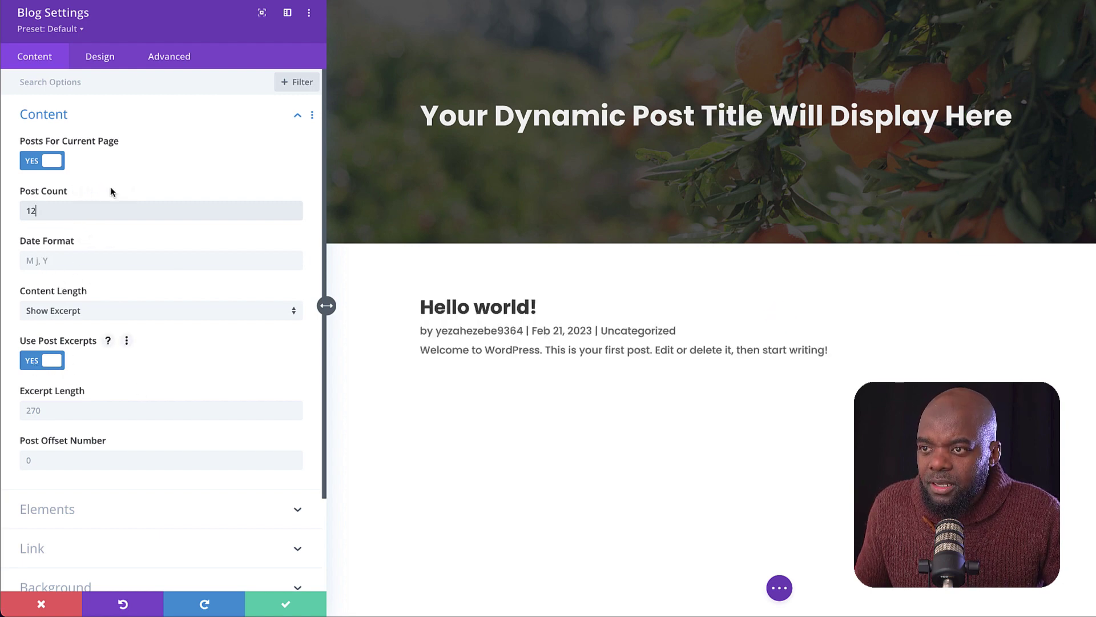
left_click(107, 65)
Step: Switch the blog layout to Grid and enlarge post titles from 18px to 22px
left_click(85, 117)
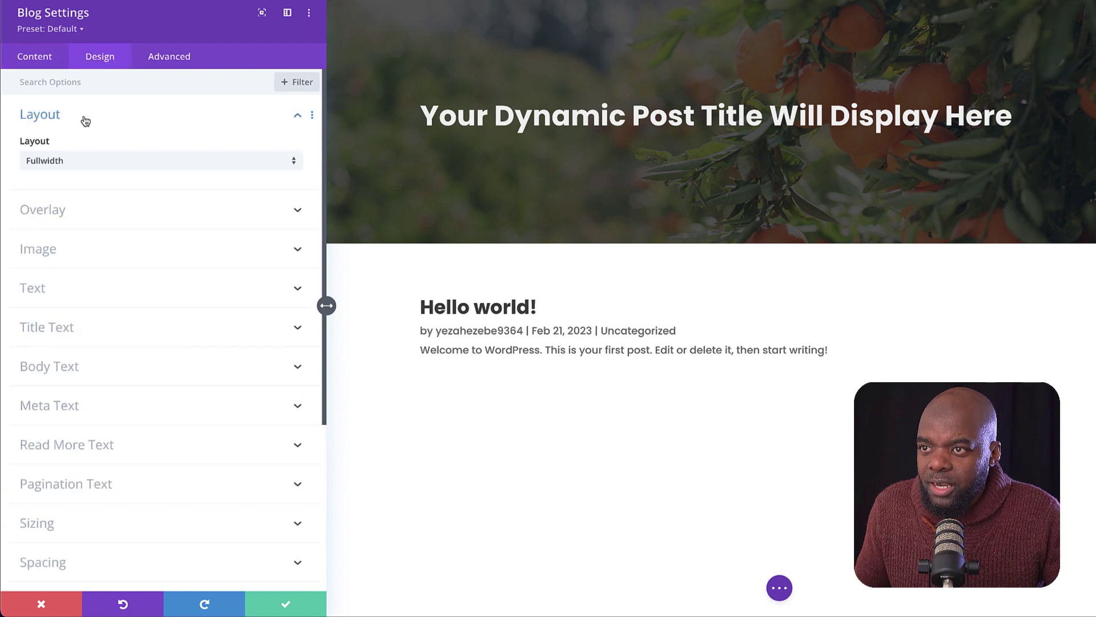
left_click(90, 165)
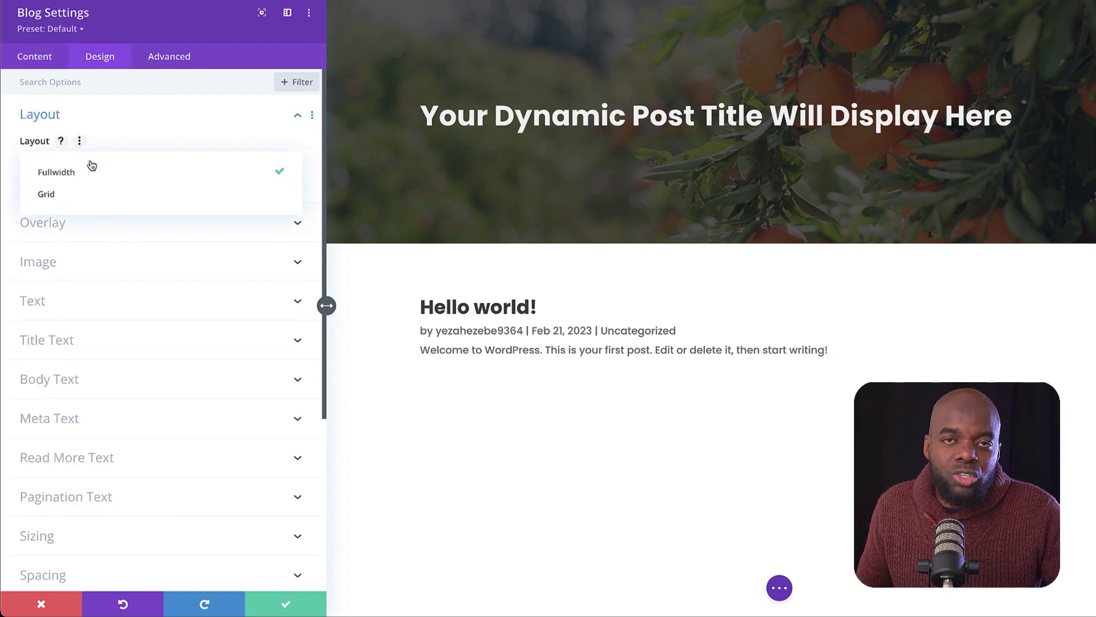
left_click(87, 197)
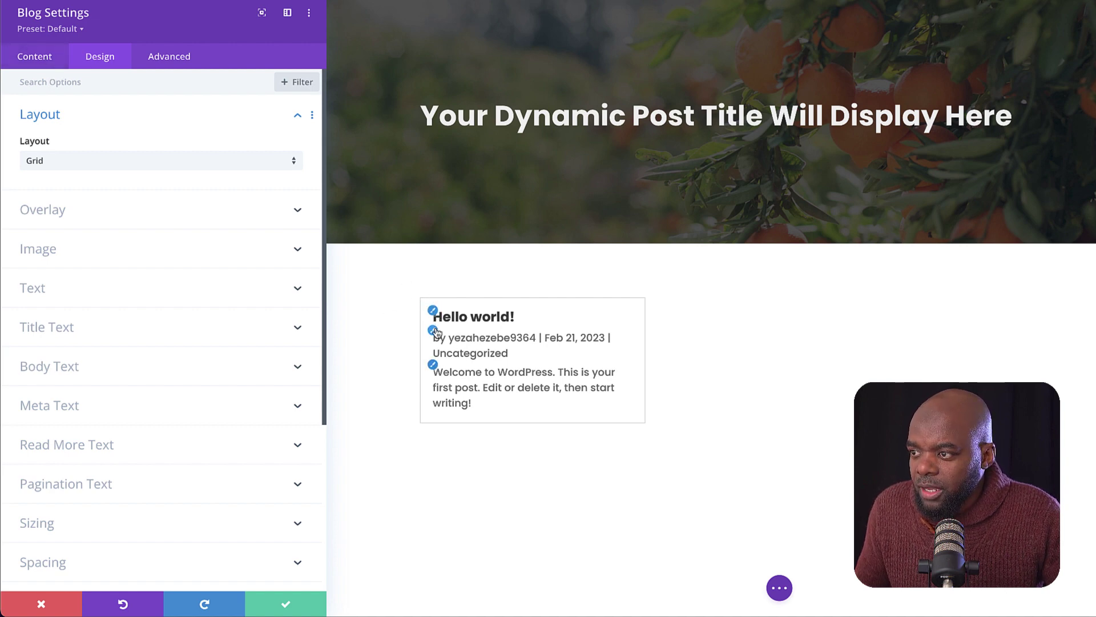
left_click(434, 311)
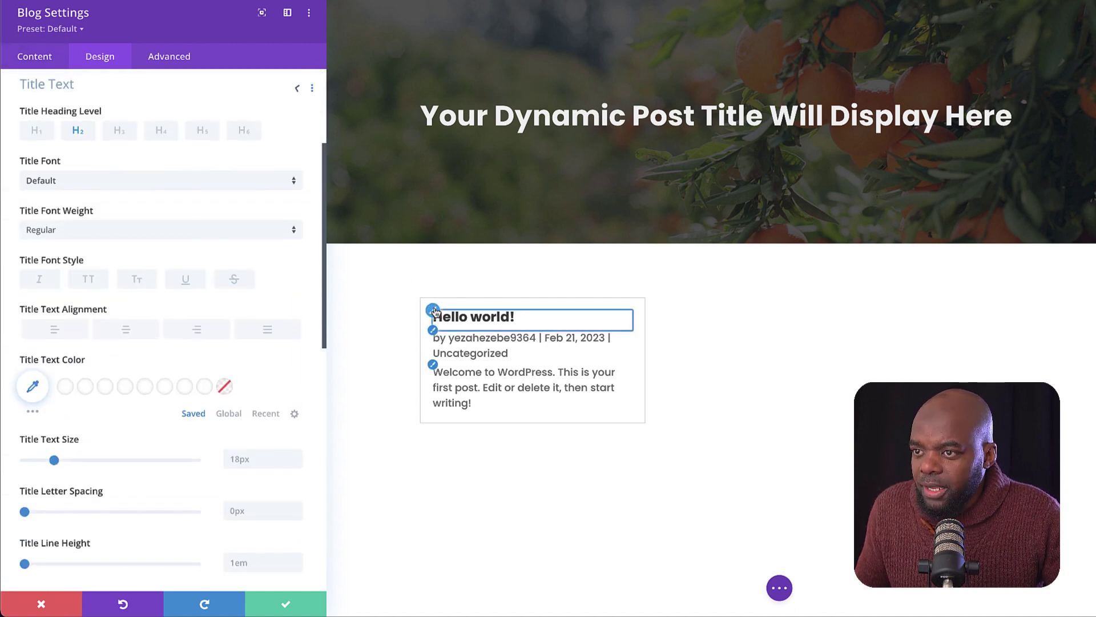
left_click_drag(54, 467, 61, 468)
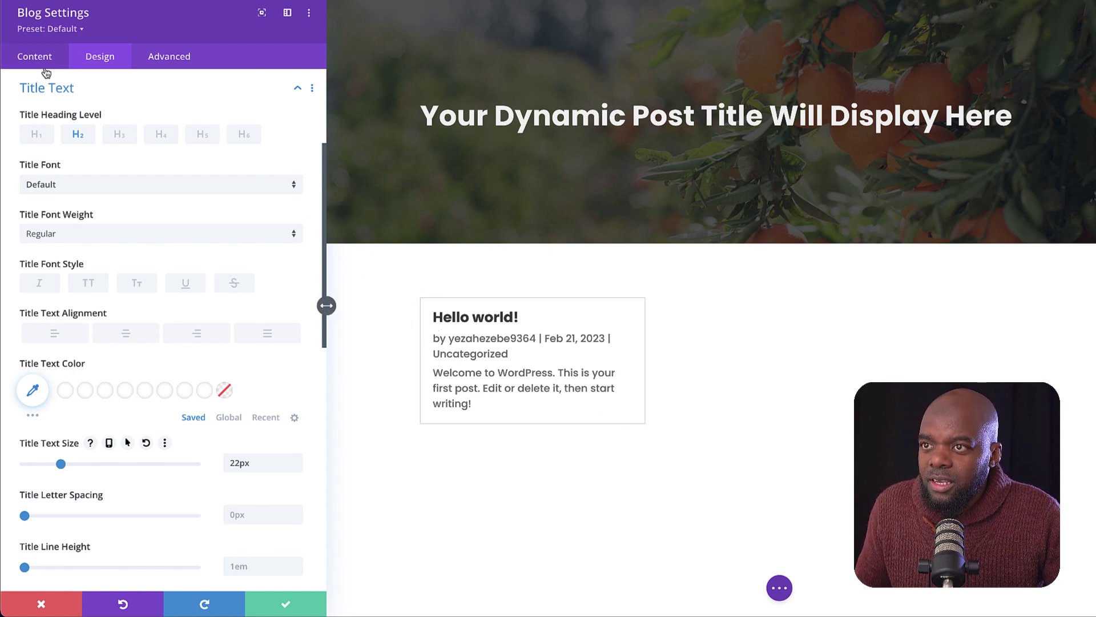
Step: Give the grid tiles the cream global background colour and save the blog settings
left_click(38, 57)
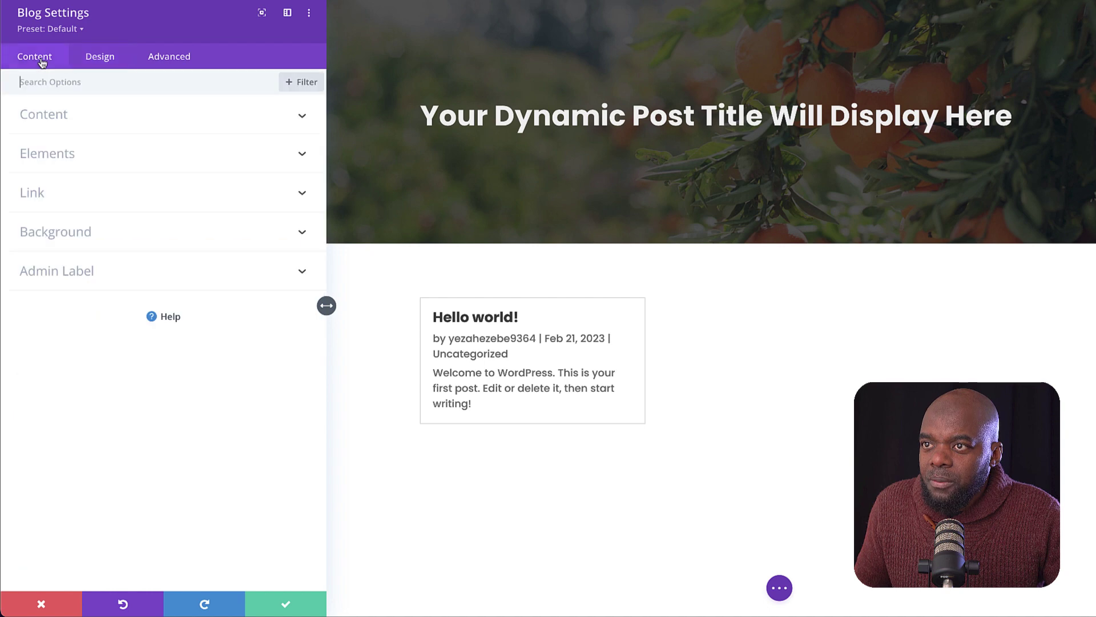
left_click(82, 237)
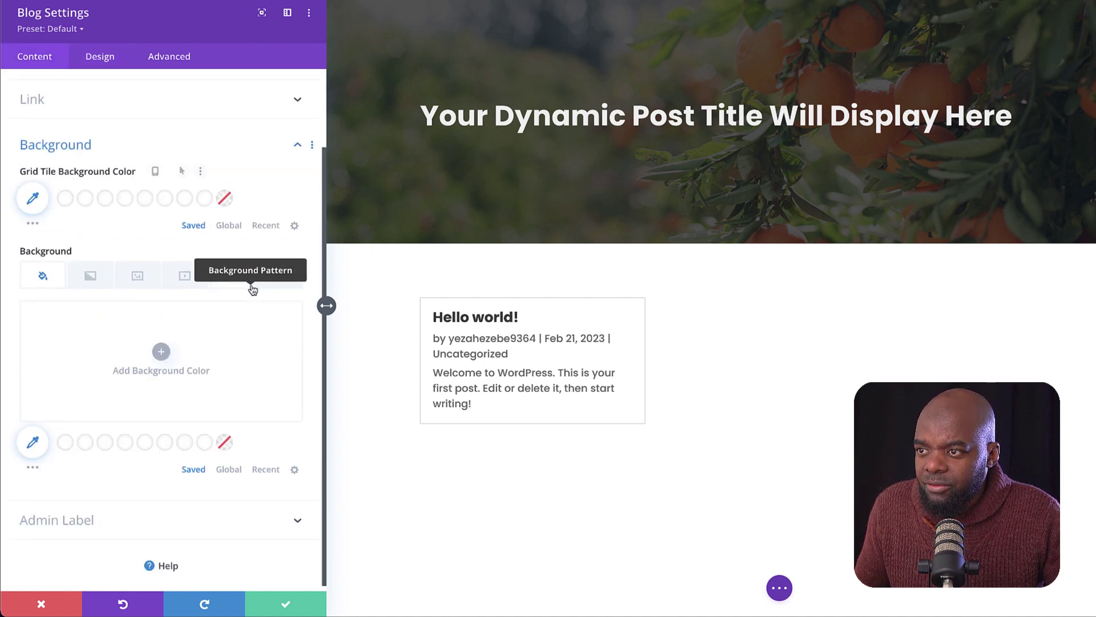
left_click(226, 226)
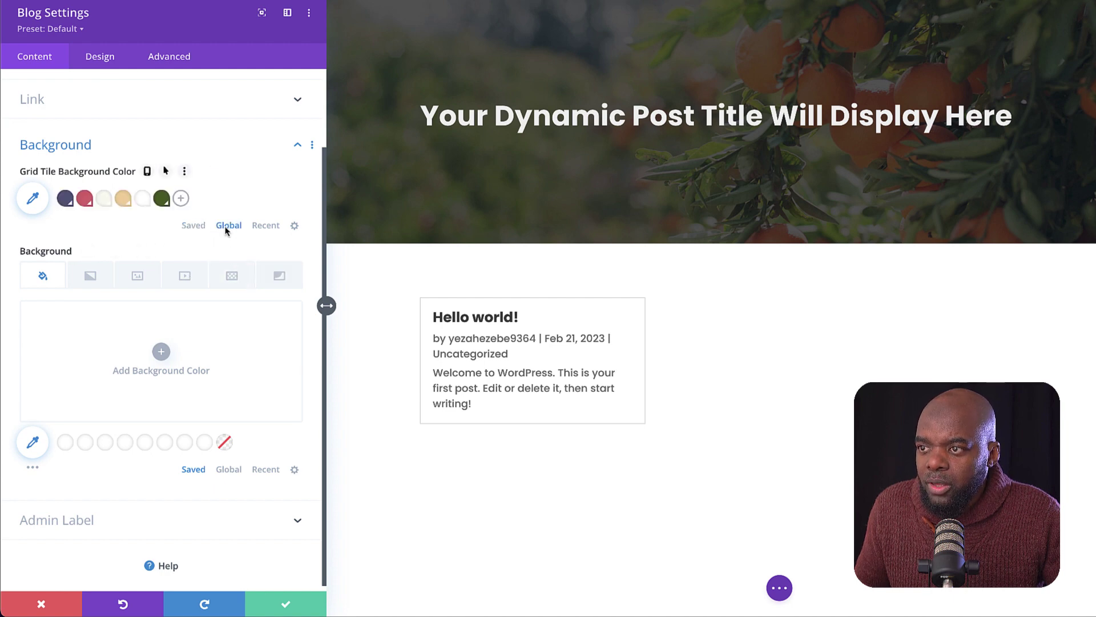
left_click(104, 198)
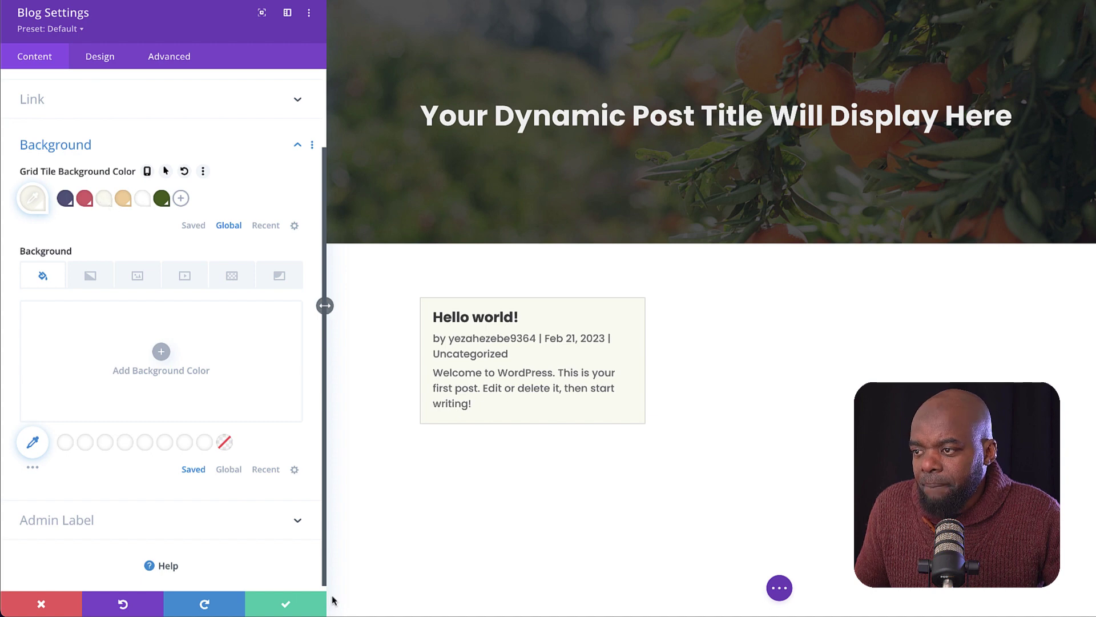
left_click(286, 603)
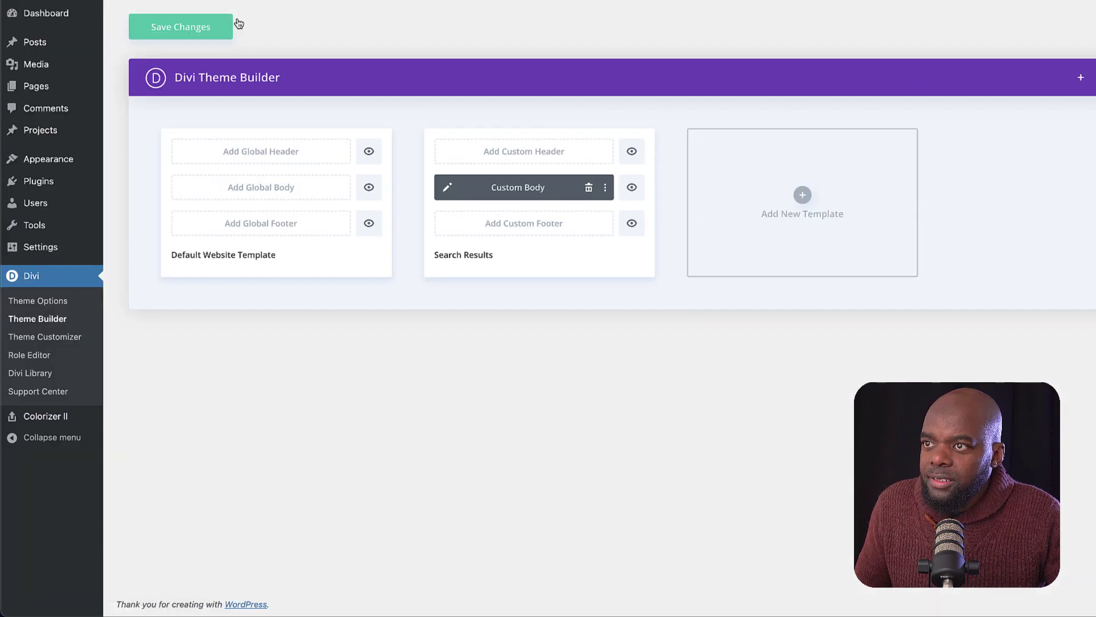
Step: Save the Search Results template changes so the front-end Search page loads
left_click(219, 31)
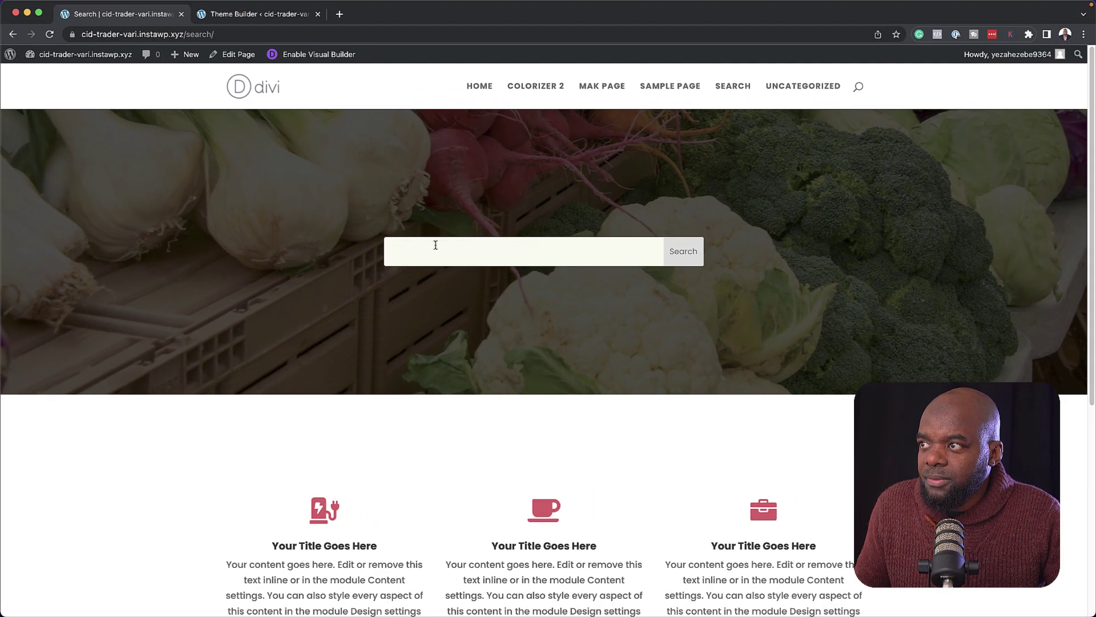
Step: Search the site for 'text' and review the Results for "text" header and cream cards
left_click(585, 247)
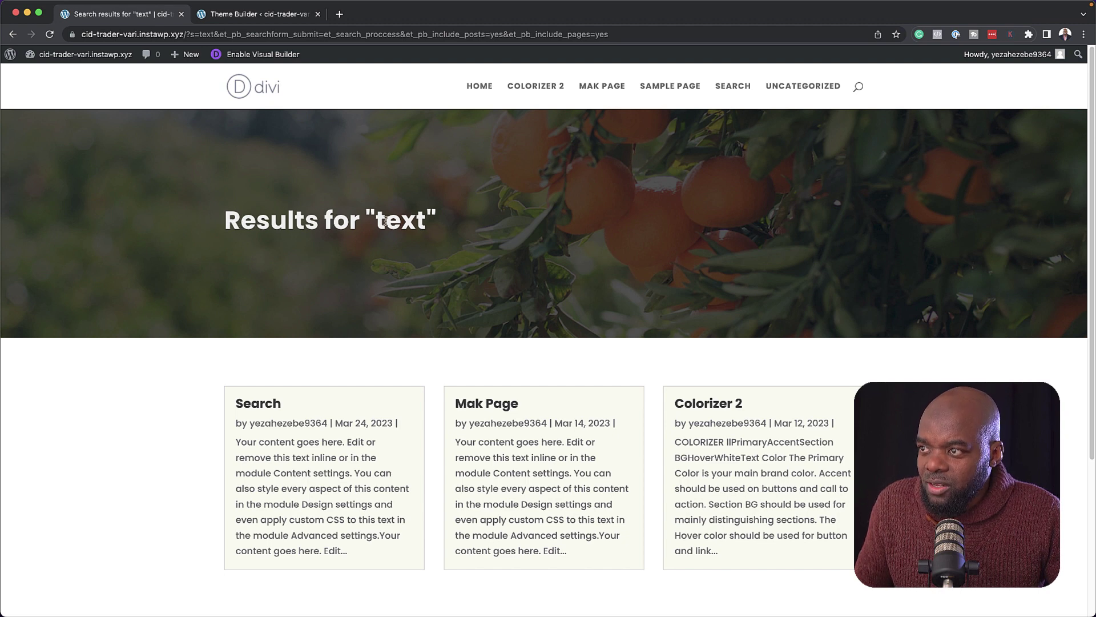
left_click_drag(379, 220, 430, 220)
left_click(172, 445)
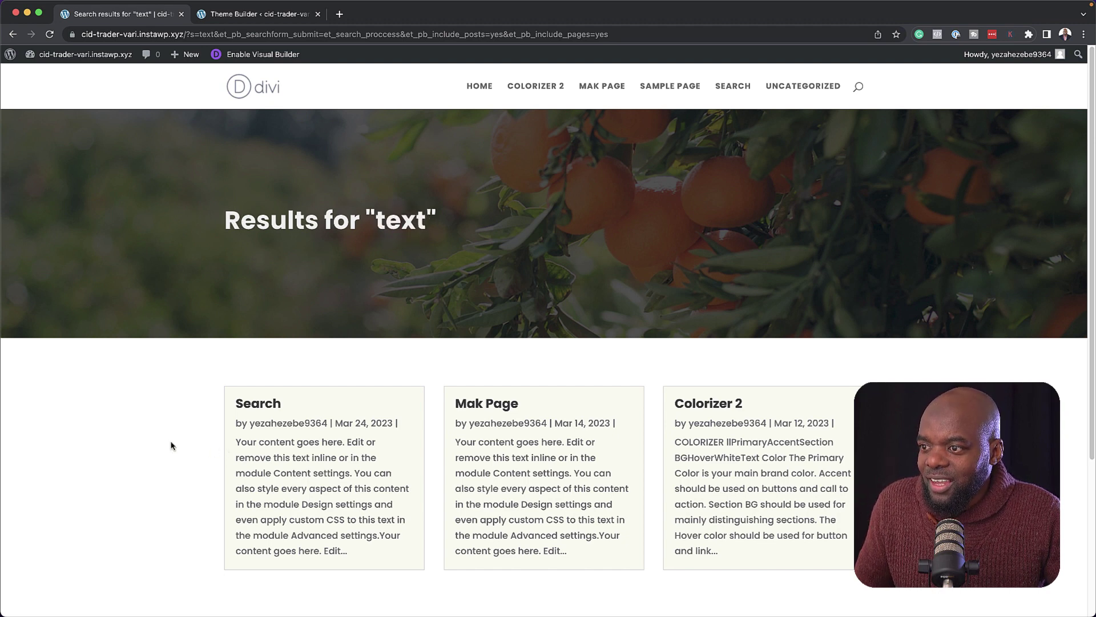